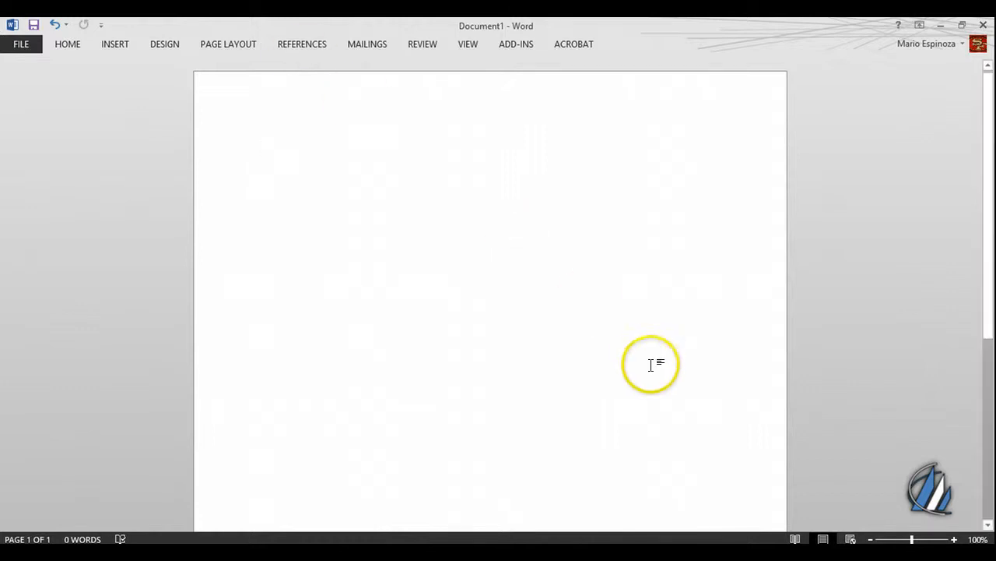
# - Switch to the MICROS~1.PNG picture of the older Microsoft Word ribbon, look it over and minimize it
pyautogui.click(825, 552)
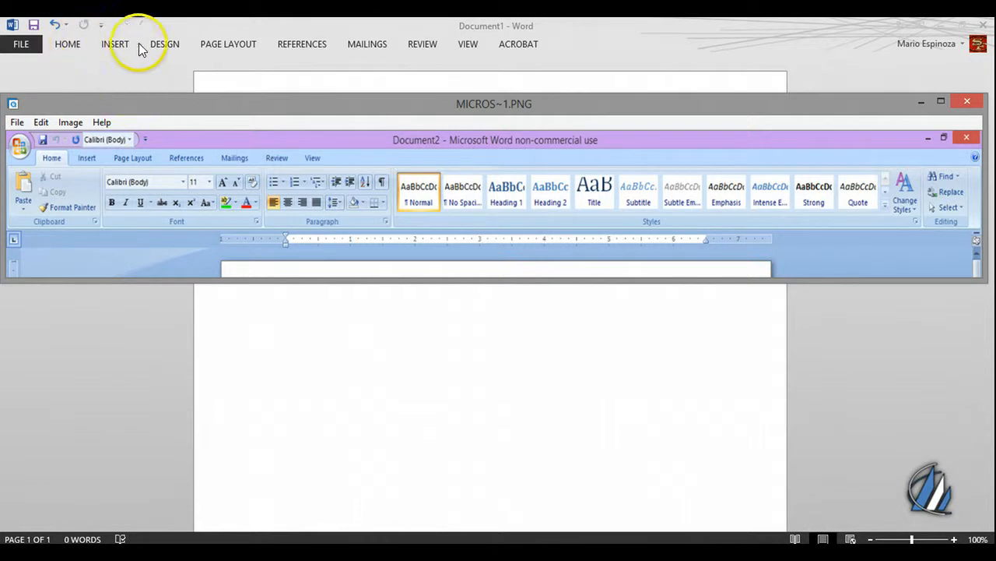
pyautogui.click(920, 104)
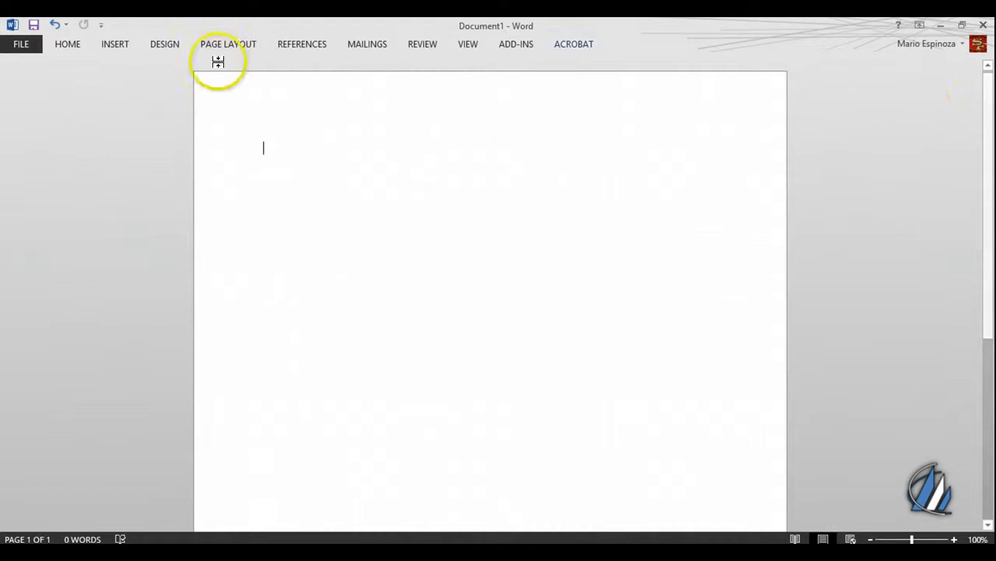
# - Examine the available fonts and font sizes without choosing any of them
pyautogui.click(68, 45)
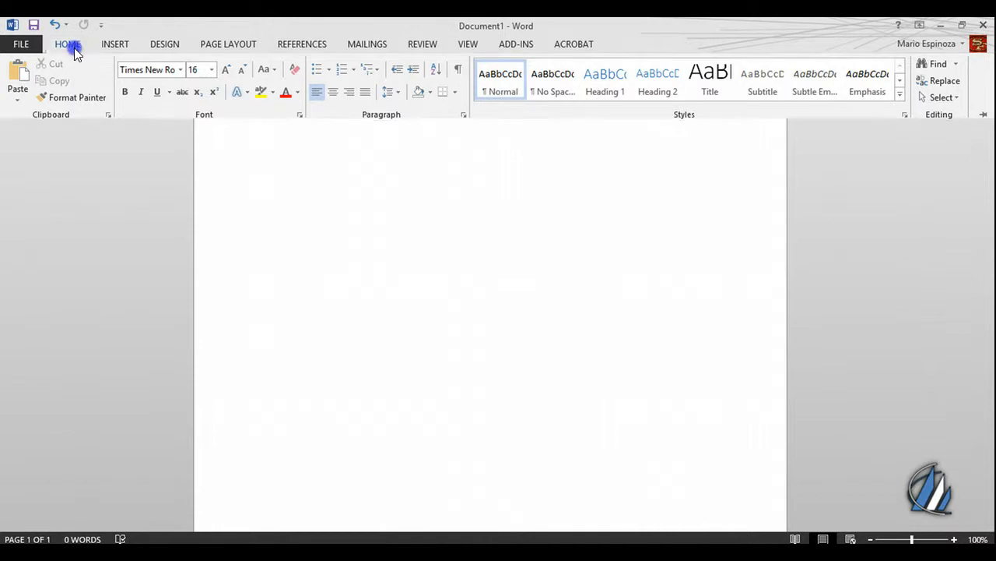
pyautogui.doubleClick(74, 45)
pyautogui.doubleClick(74, 45)
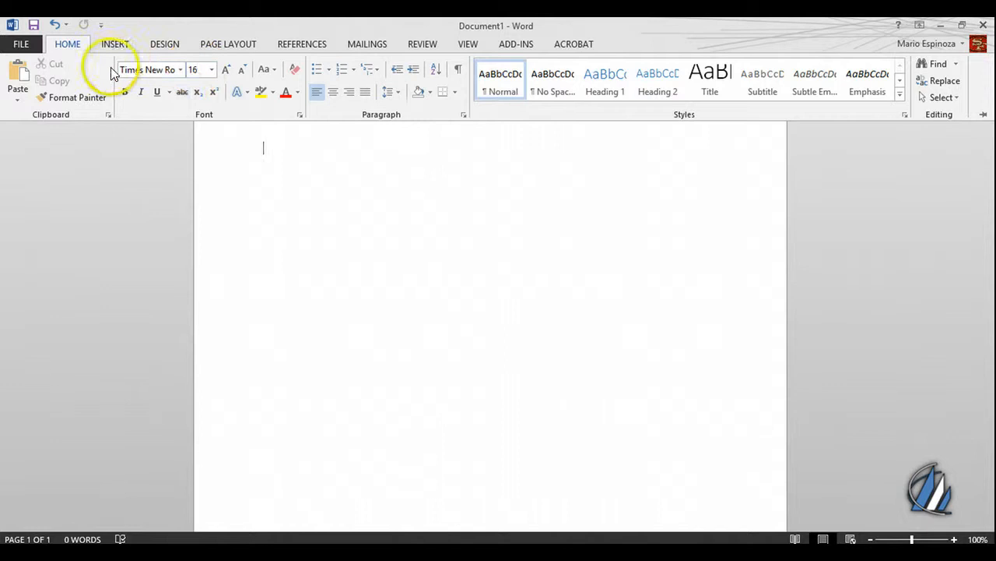
pyautogui.click(180, 70)
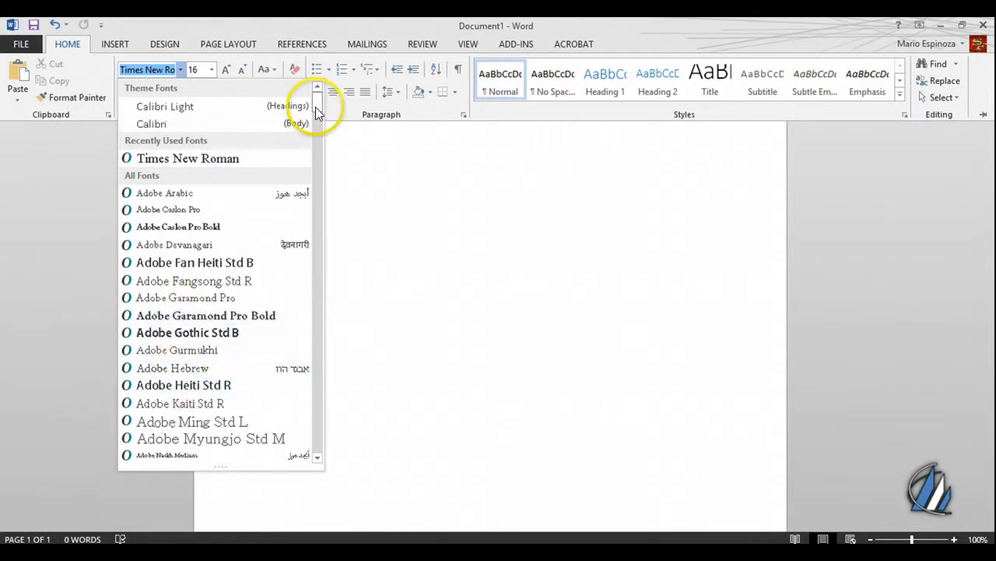
pyautogui.moveTo(314, 109); pyautogui.dragTo(309, 149)
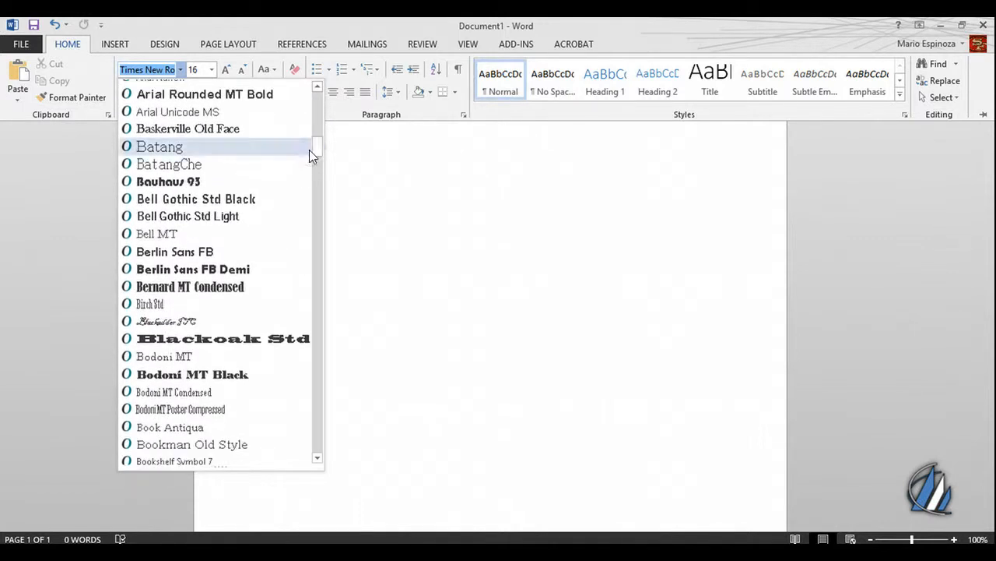
pyautogui.click(207, 69)
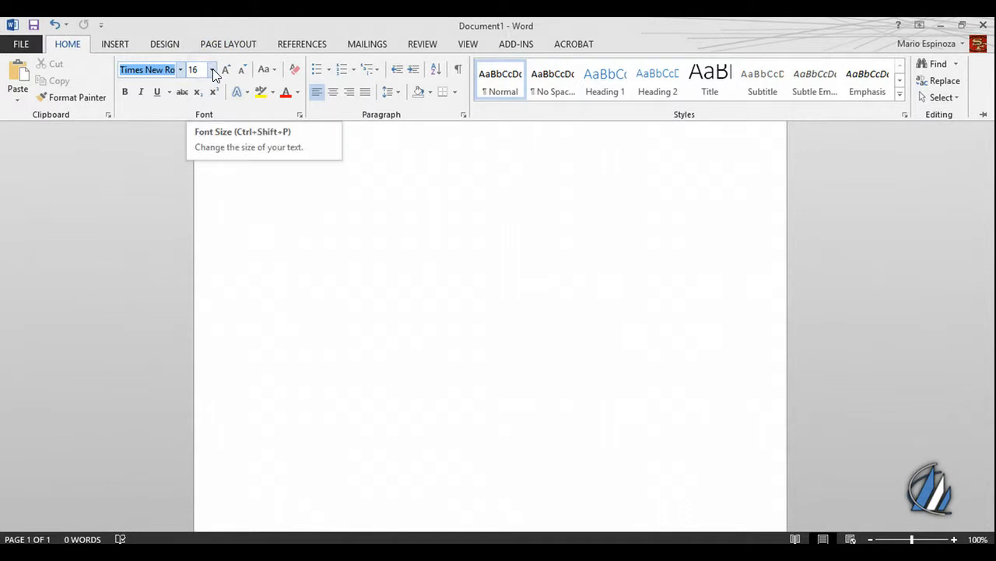
pyautogui.click(212, 70)
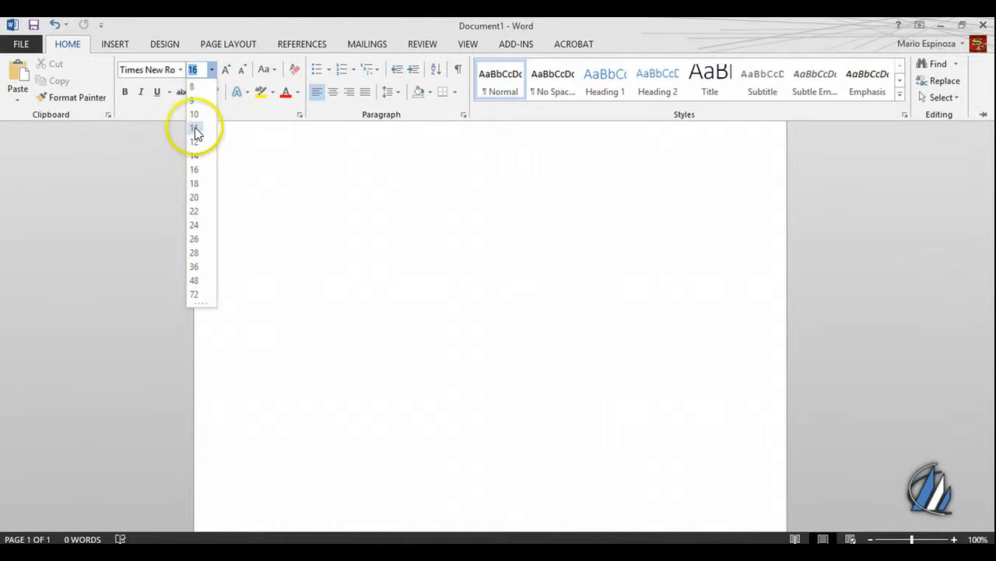
pyautogui.click(230, 155)
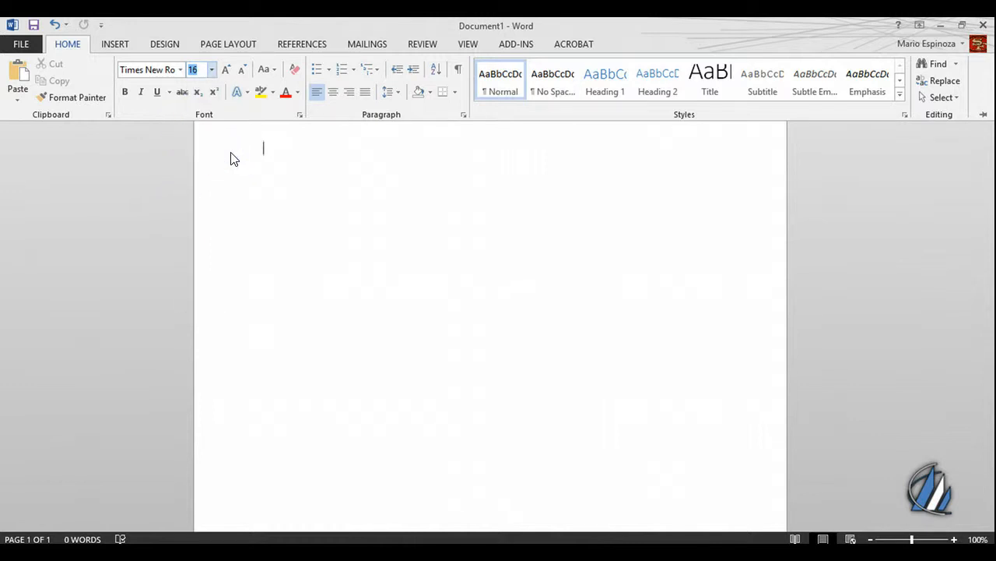
pyautogui.click(231, 156)
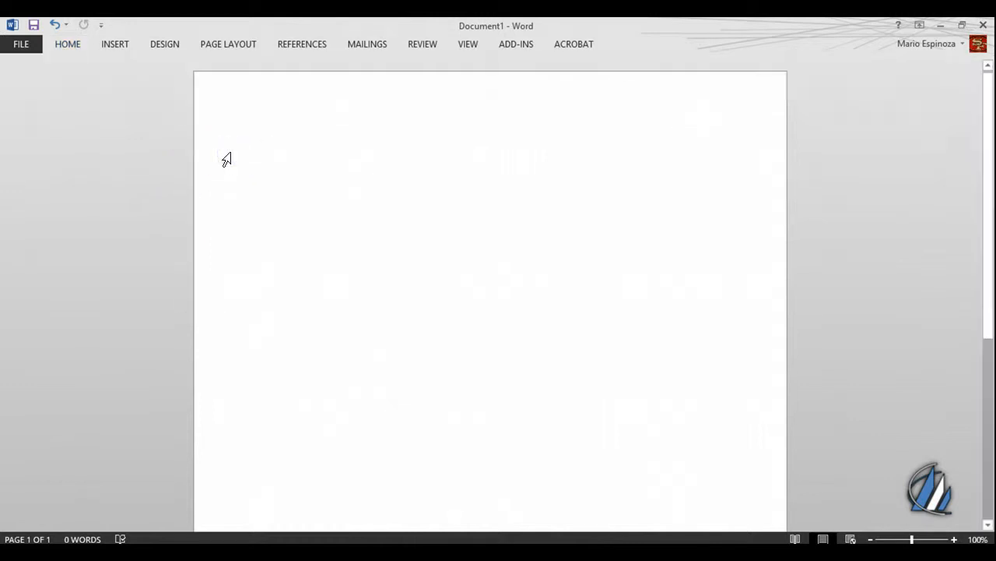
# - Write "Hello" in the blank document, followed by a second "Hello" at font size 22
pyautogui.write('Hello')
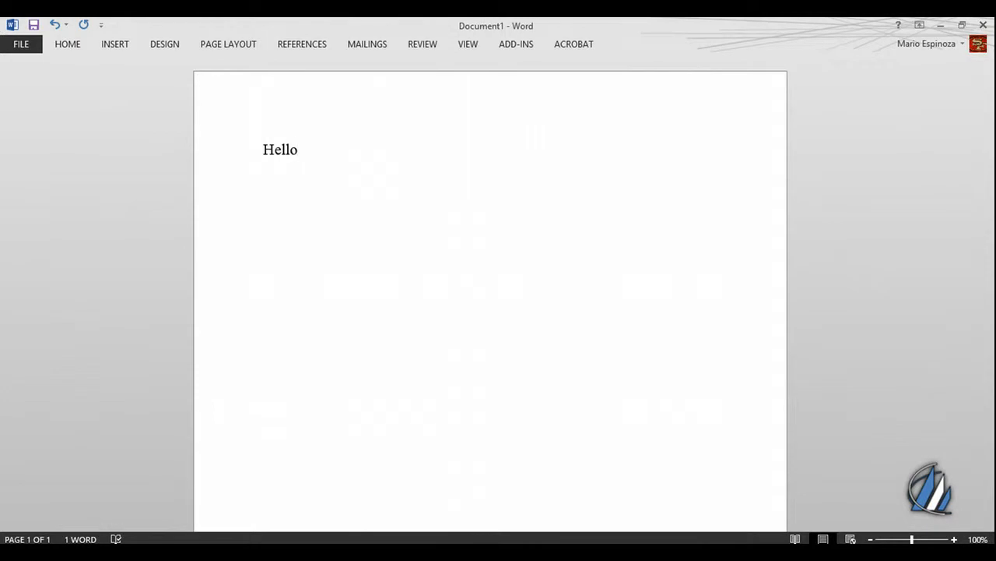
pyautogui.click(65, 44)
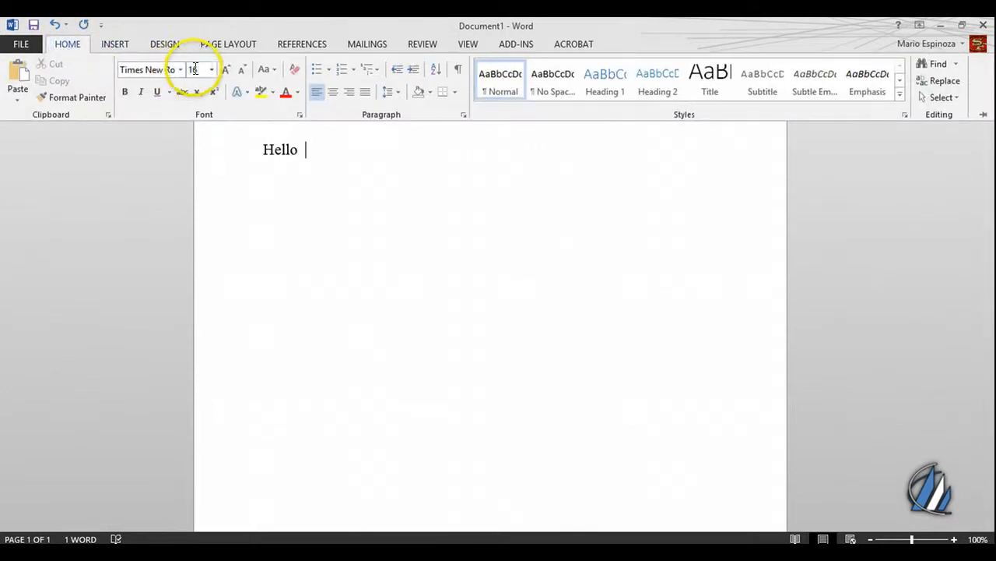
pyautogui.click(211, 69)
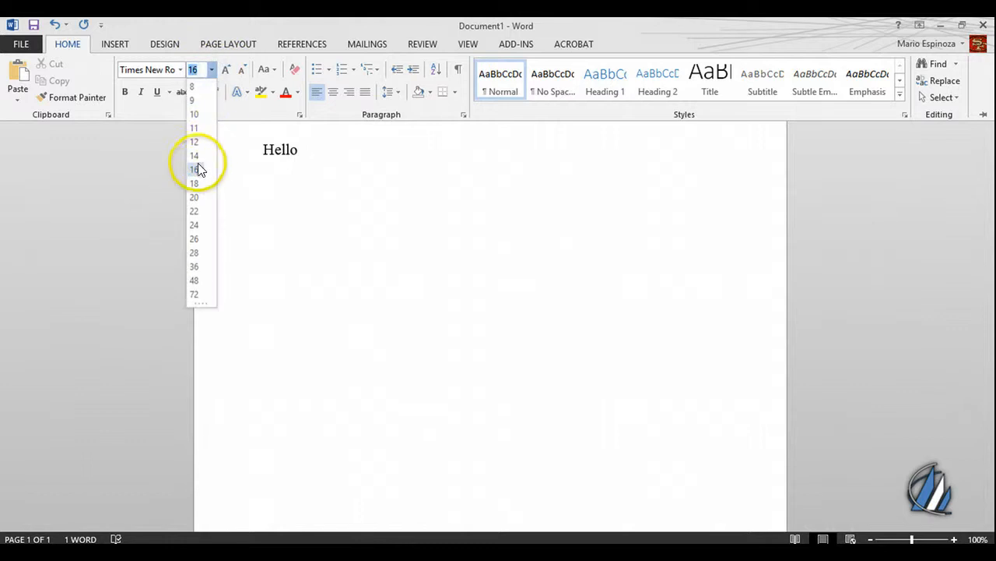
pyautogui.click(194, 211)
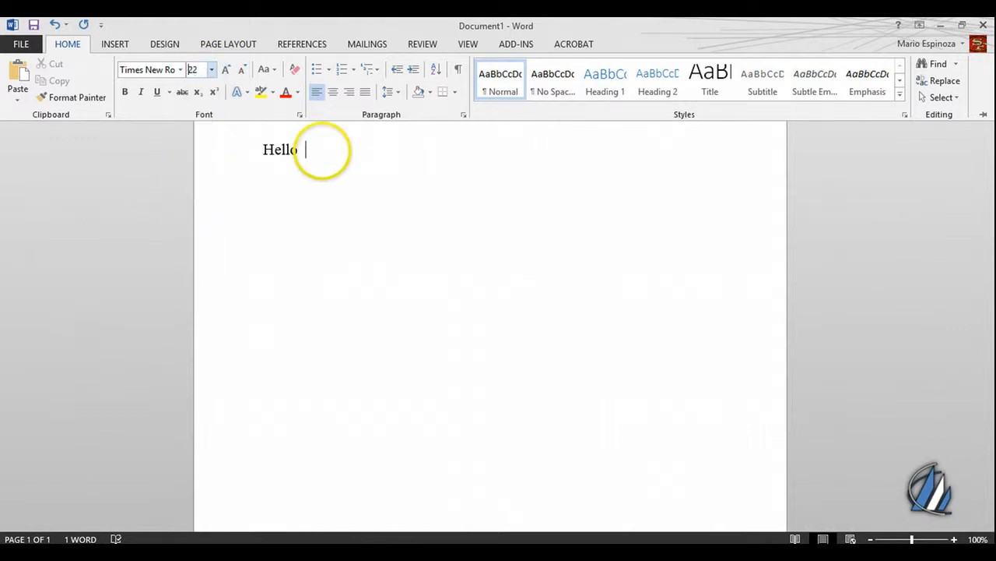
pyautogui.hotkey('ctrl', 'F1')
pyautogui.write('Hello')
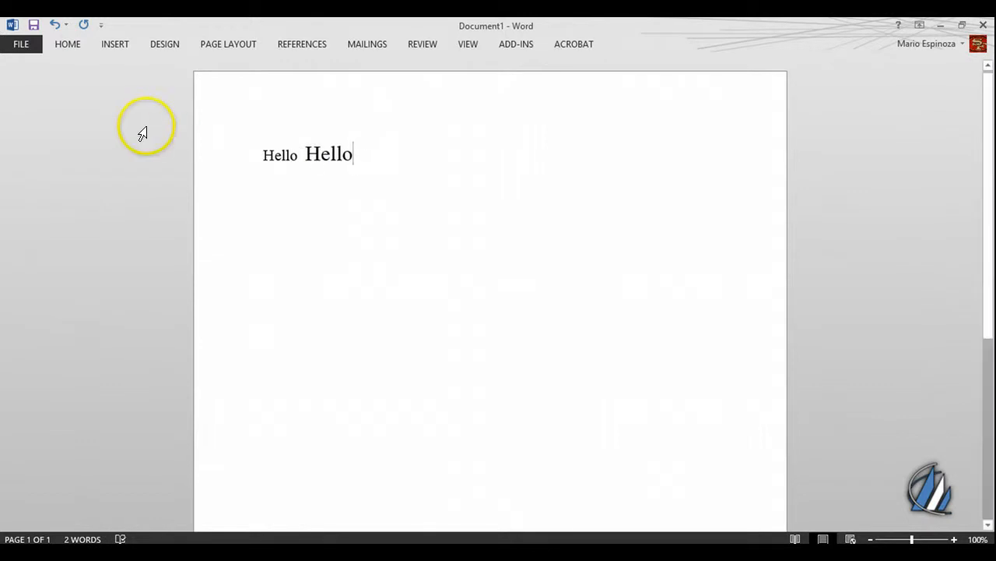
# - Add a third "Hello" in bold after the second one on the same line
pyautogui.click(121, 45)
pyautogui.click(67, 44)
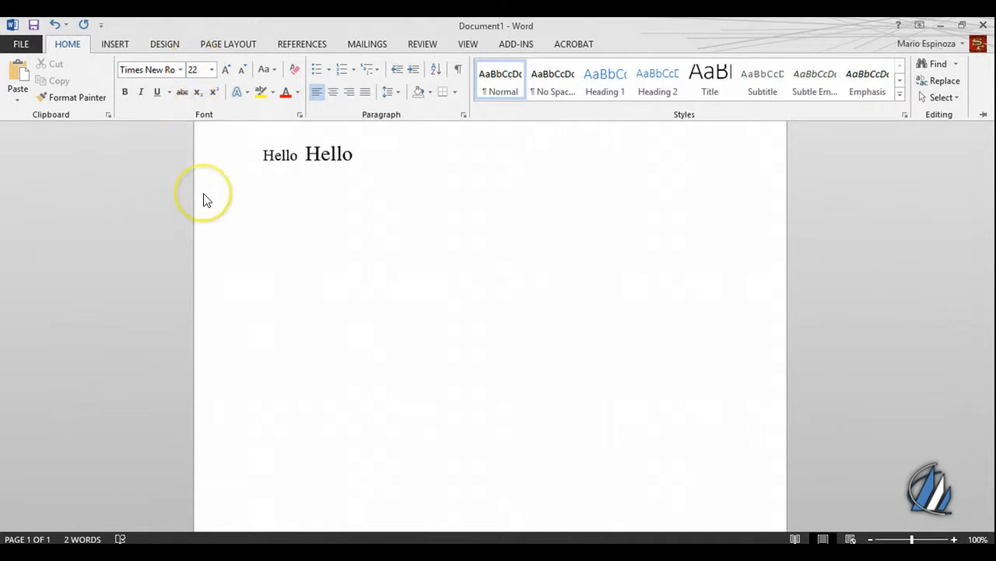
pyautogui.click(359, 168)
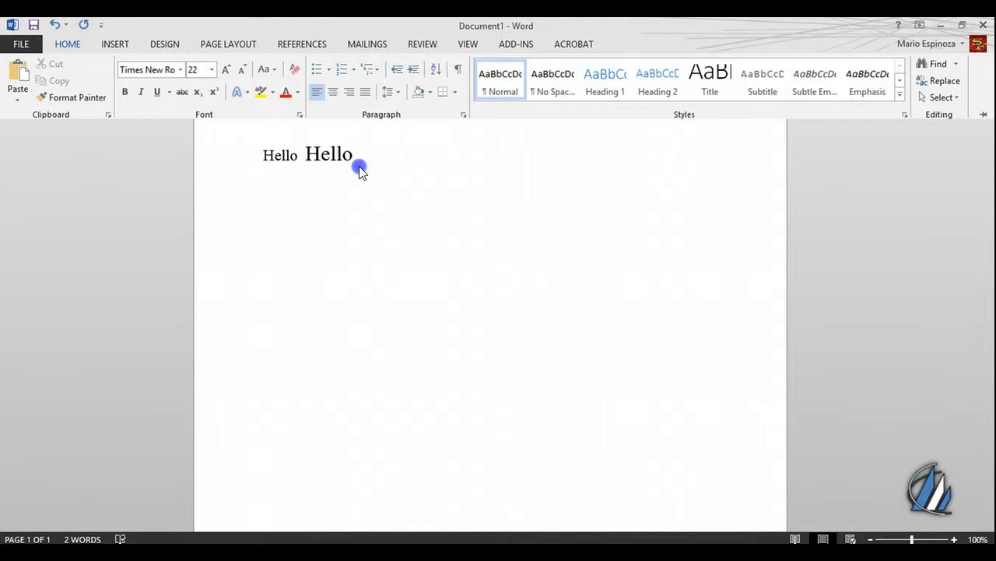
pyautogui.click(359, 164)
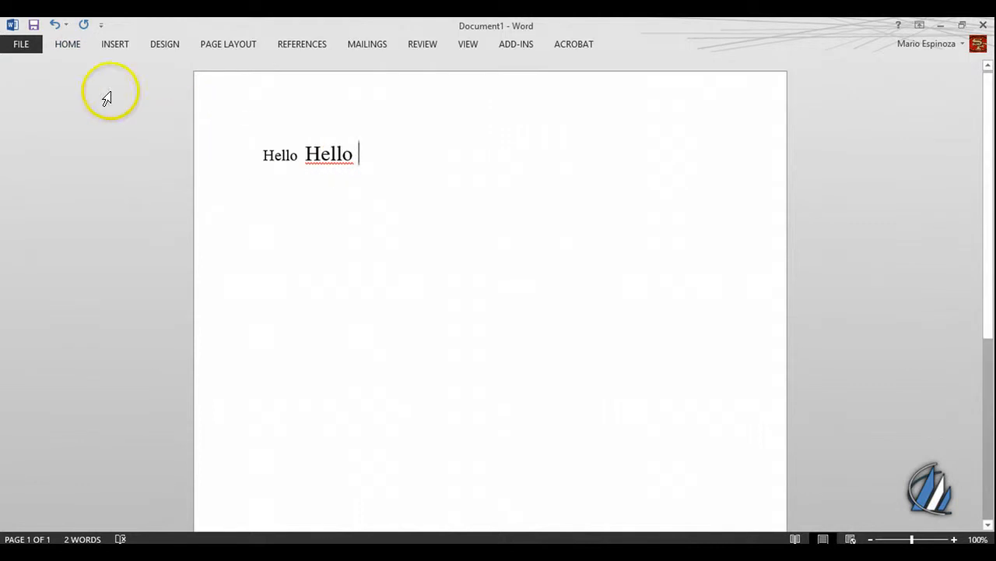
pyautogui.click(69, 45)
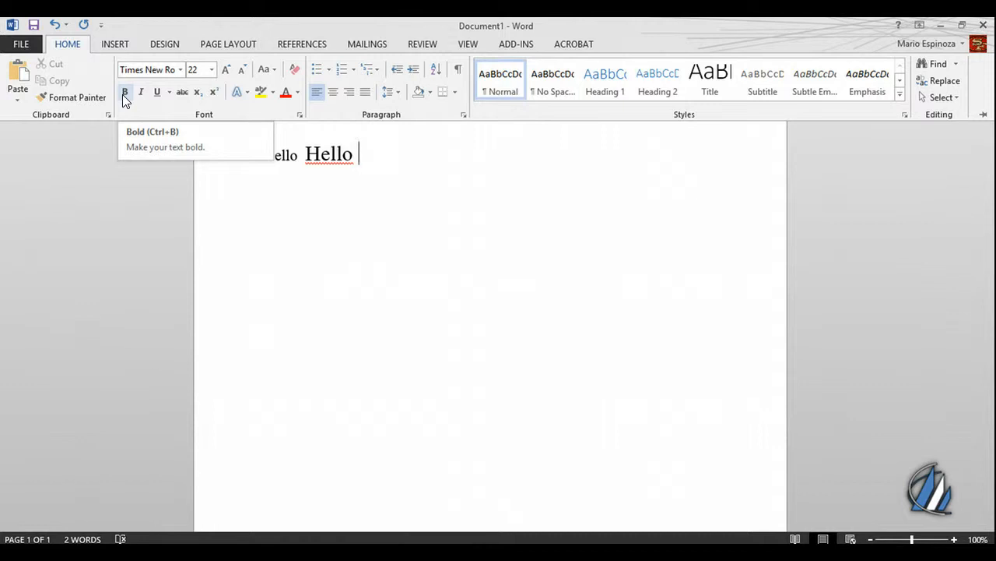
pyautogui.click(124, 92)
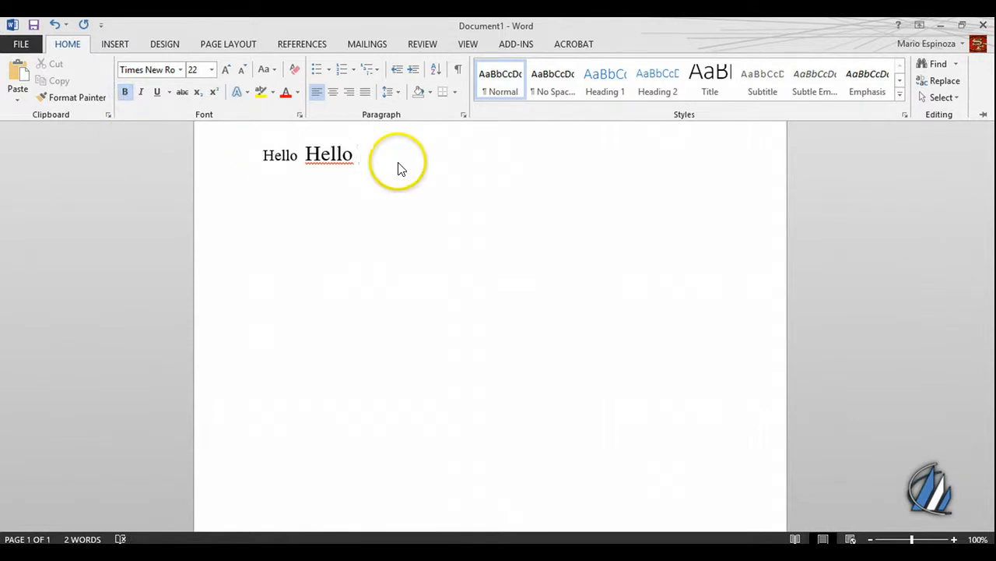
pyautogui.hotkey('ctrl', 'F1')
pyautogui.write('Hel')
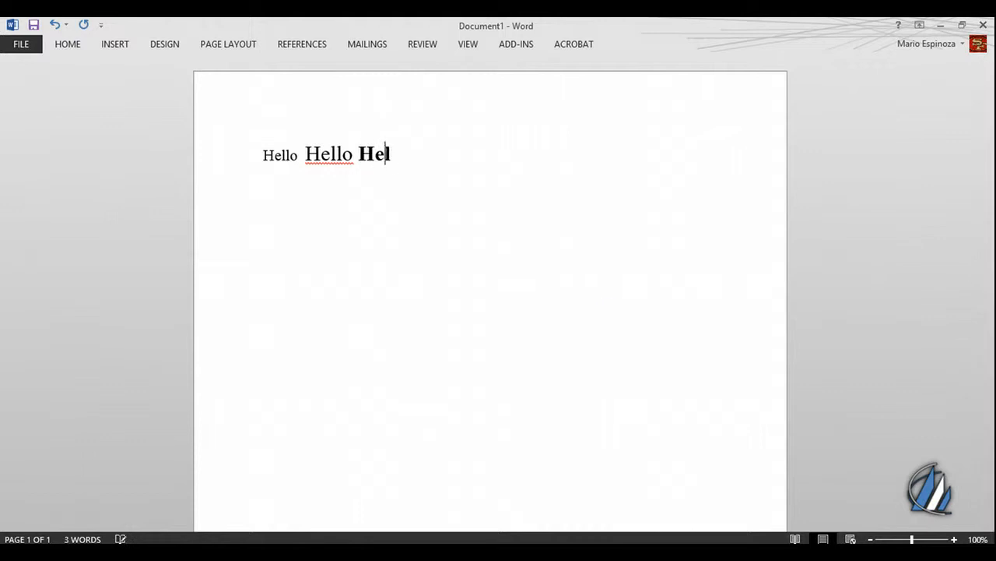
pyautogui.write('lo')
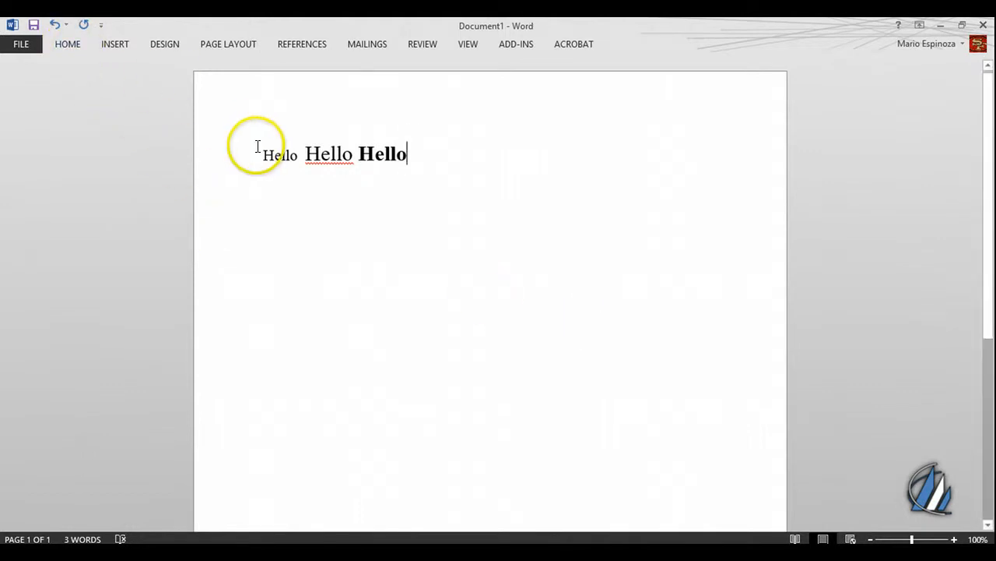
# - Turn on italic in addition to bold and add a fourth "Hello" at the end of the line
pyautogui.click(73, 51)
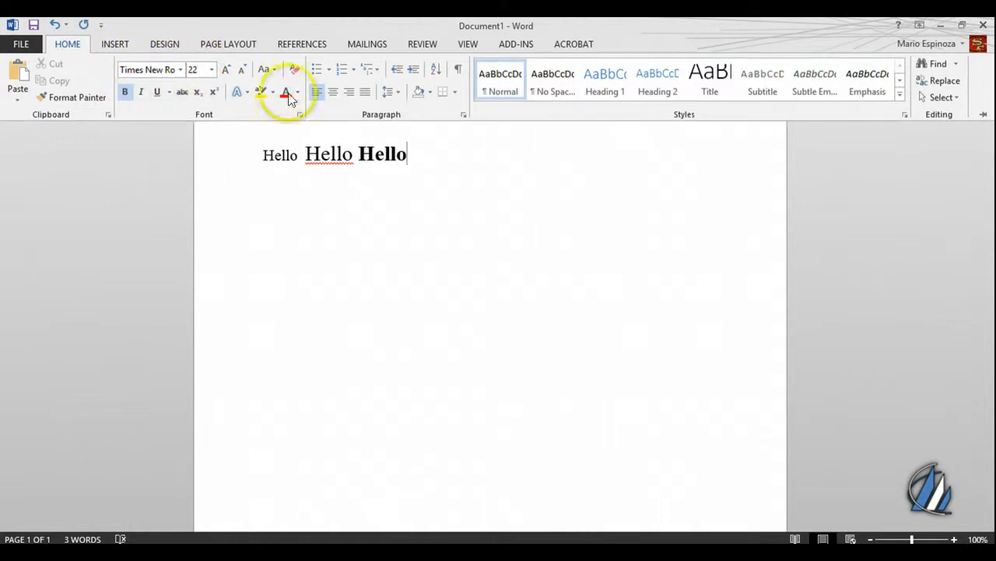
pyautogui.click(140, 94)
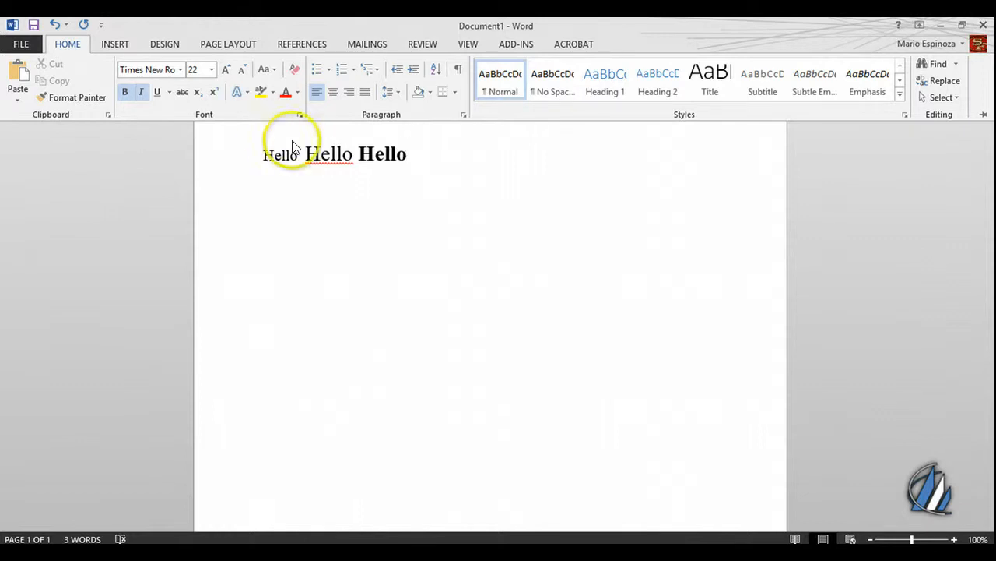
pyautogui.click(509, 267)
pyautogui.write('Hello')
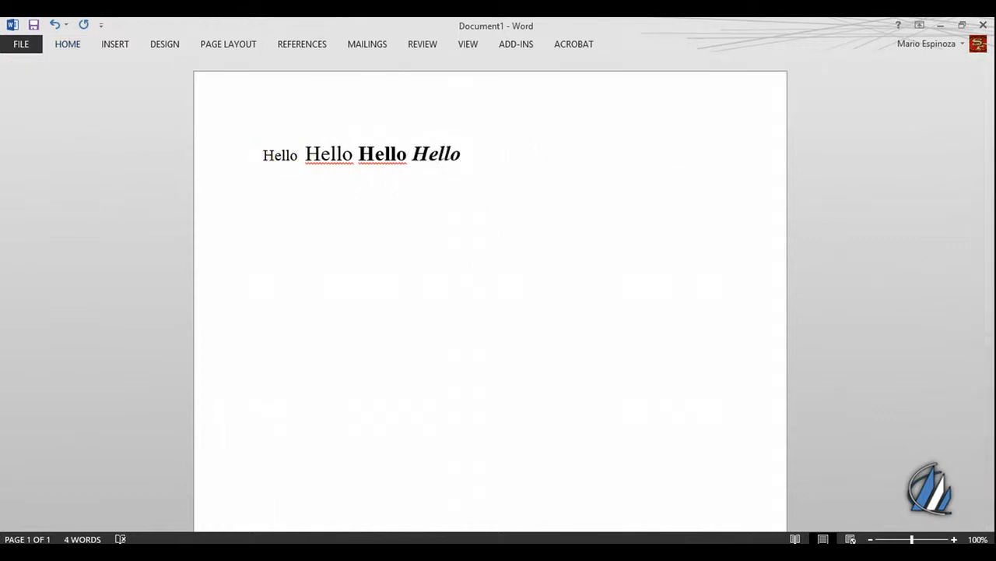
# - Turn on underline as well and add a fifth "Hello" in bold, italic and underlined text
pyautogui.click(65, 44)
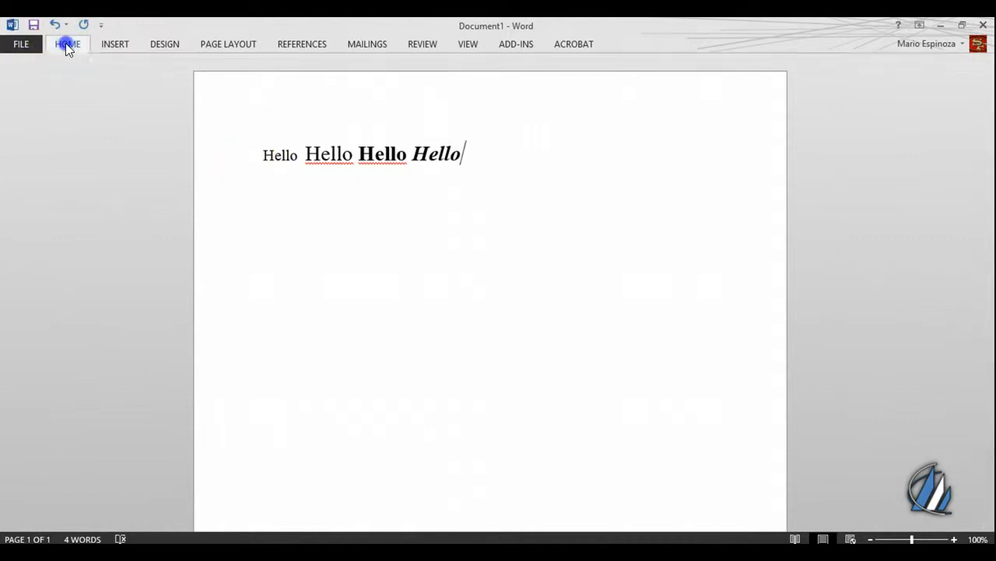
pyautogui.click(157, 93)
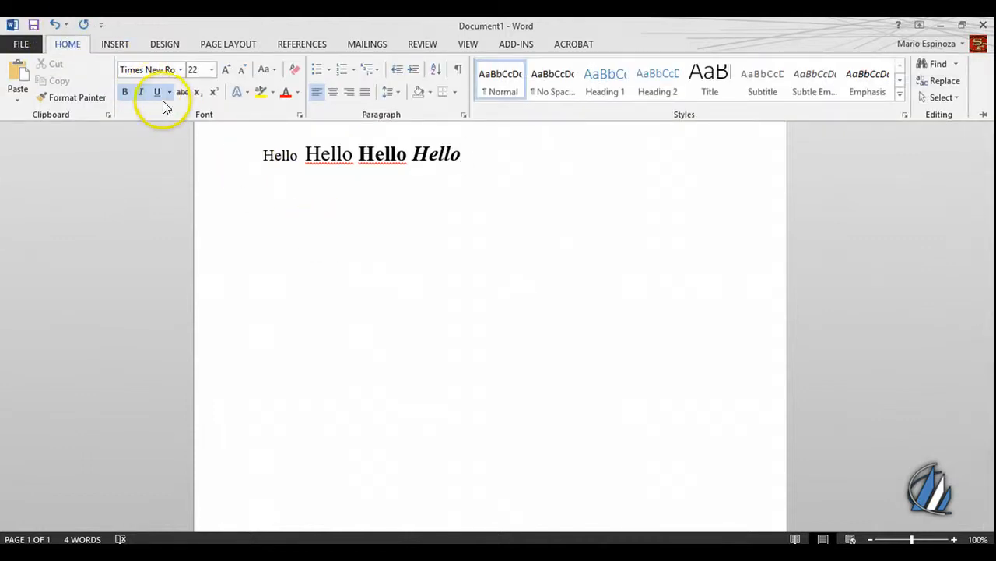
pyautogui.click(330, 217)
pyautogui.write('Hello')
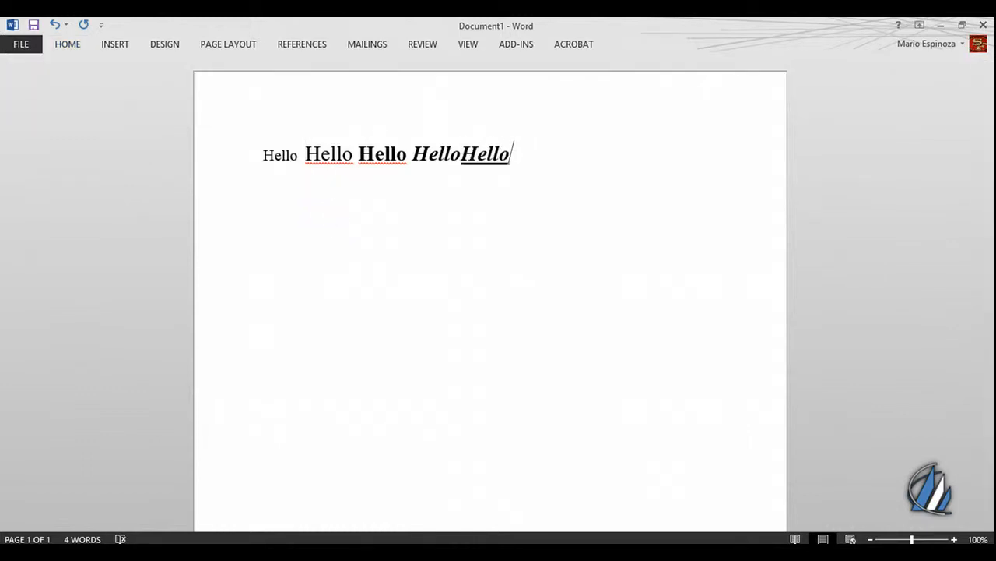
# - Delete all the sample "Hello" words so that the document is empty
pyautogui.press('BackSpace')
pyautogui.press('BackSpace')
pyautogui.press('BackSpace')
pyautogui.press('BackSpace')
pyautogui.press('BackSpace')
pyautogui.press('BackSpace')
pyautogui.press('BackSpace')
pyautogui.press('BackSpace')
pyautogui.press('BackSpace')
pyautogui.press('BackSpace')
pyautogui.press('BackSpace')
pyautogui.press('BackSpace')
pyautogui.press('BackSpace')
pyautogui.press('BackSpace')
pyautogui.press('BackSpace')
pyautogui.press('BackSpace')
pyautogui.press('BackSpace')
pyautogui.press('BackSpace')
pyautogui.press('BackSpace')
pyautogui.press('BackSpace')
pyautogui.press('BackSpace')
pyautogui.press('BackSpace')
pyautogui.press('BackSpace')
pyautogui.press('BackSpace')
pyautogui.press('BackSpace')
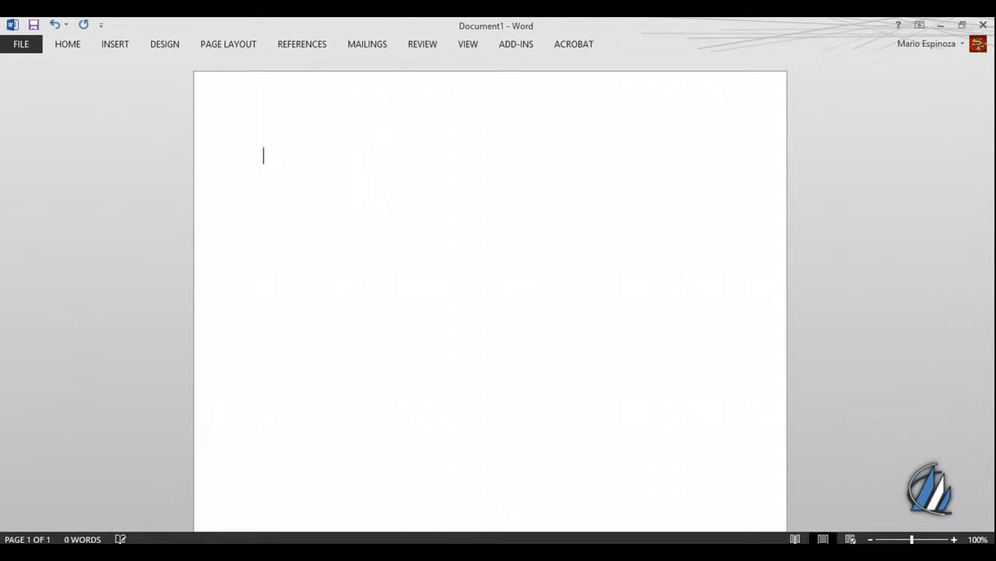
# - Write a new "Hello" in the empty document at font size 16
pyautogui.click(64, 48)
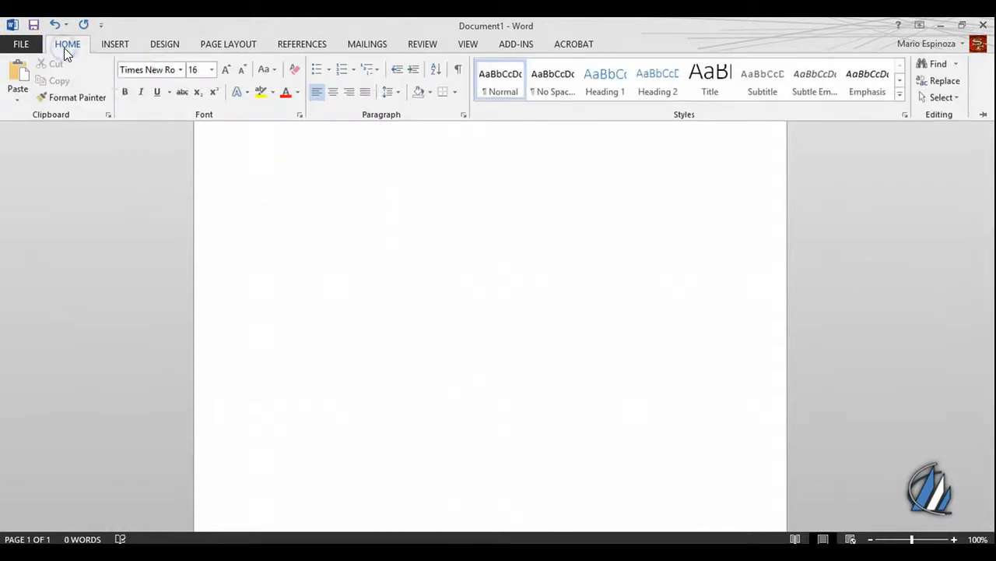
pyautogui.click(197, 70)
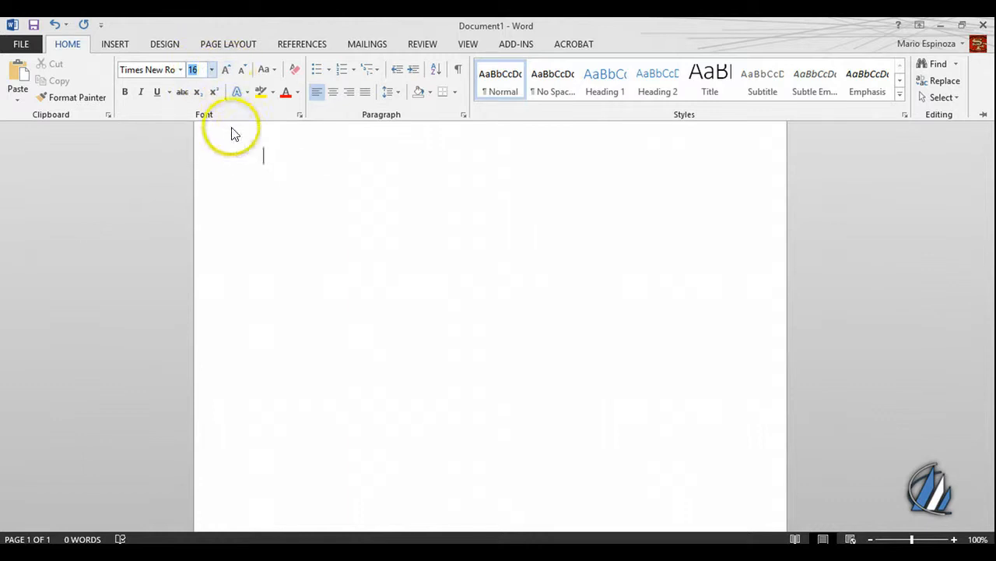
pyautogui.click(247, 169)
pyautogui.write('Hello')
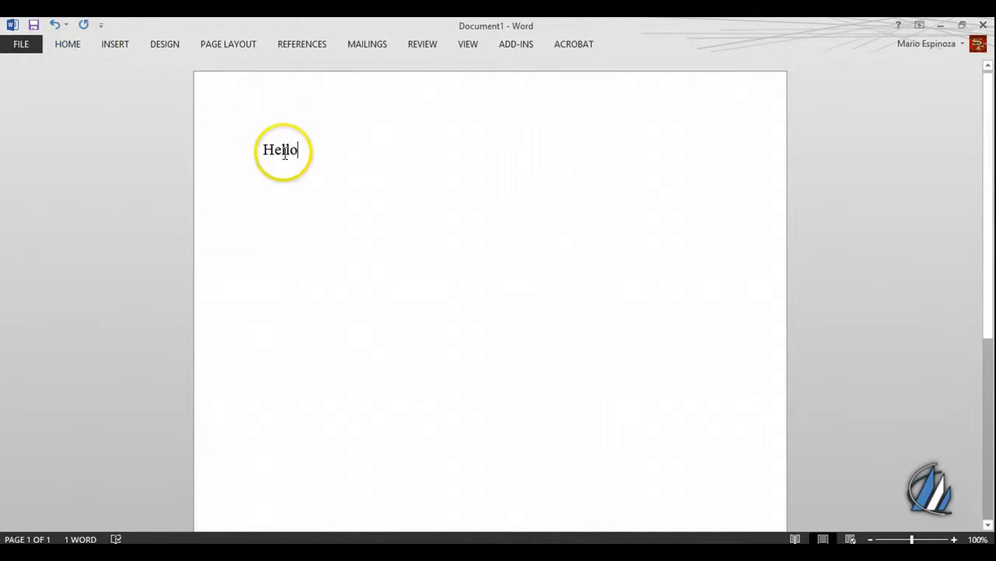
# - Select the word "Hello" and enlarge its font size step by step to at least 72
pyautogui.click(61, 48)
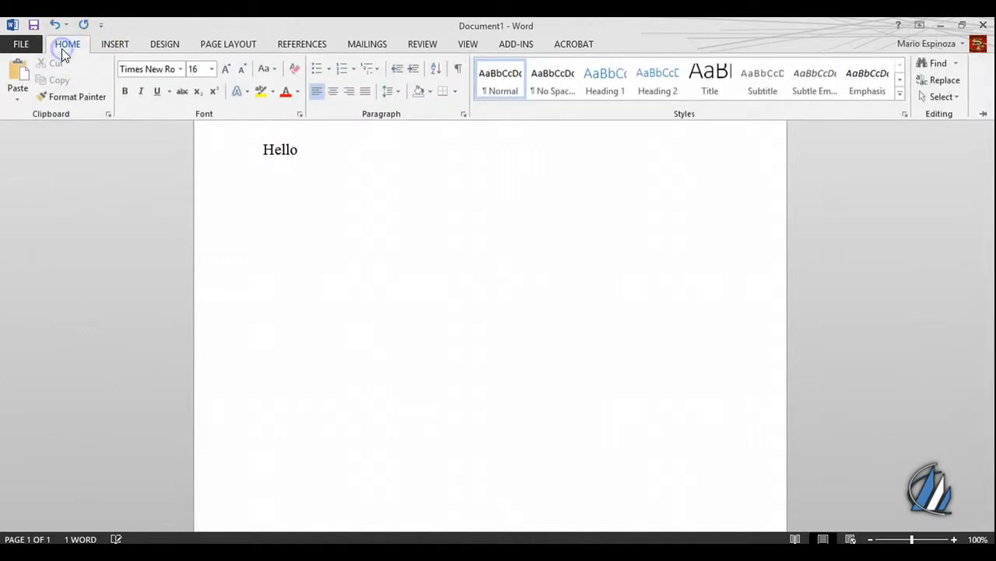
pyautogui.click(231, 71)
pyautogui.doubleClick(279, 150)
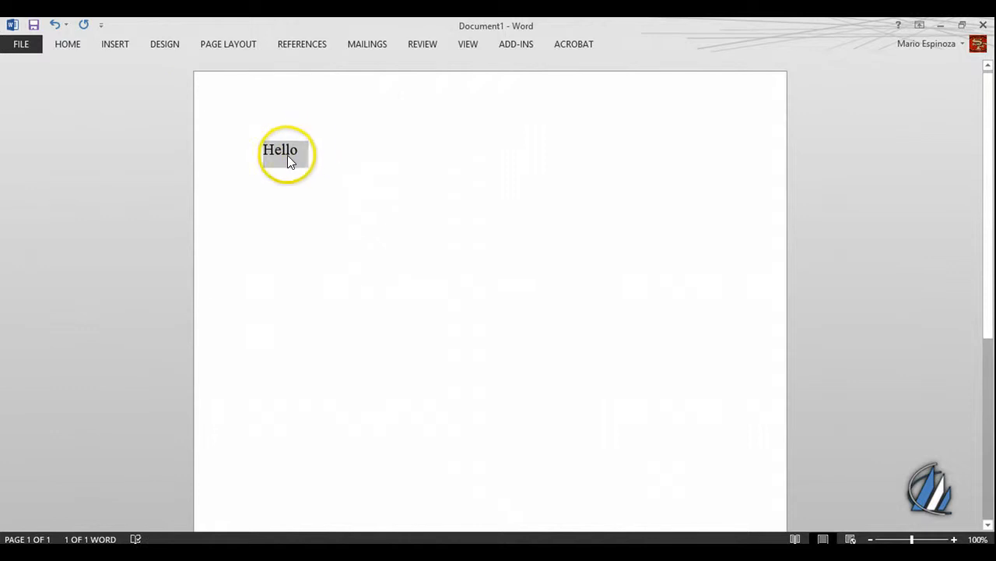
pyautogui.rightClick(287, 152)
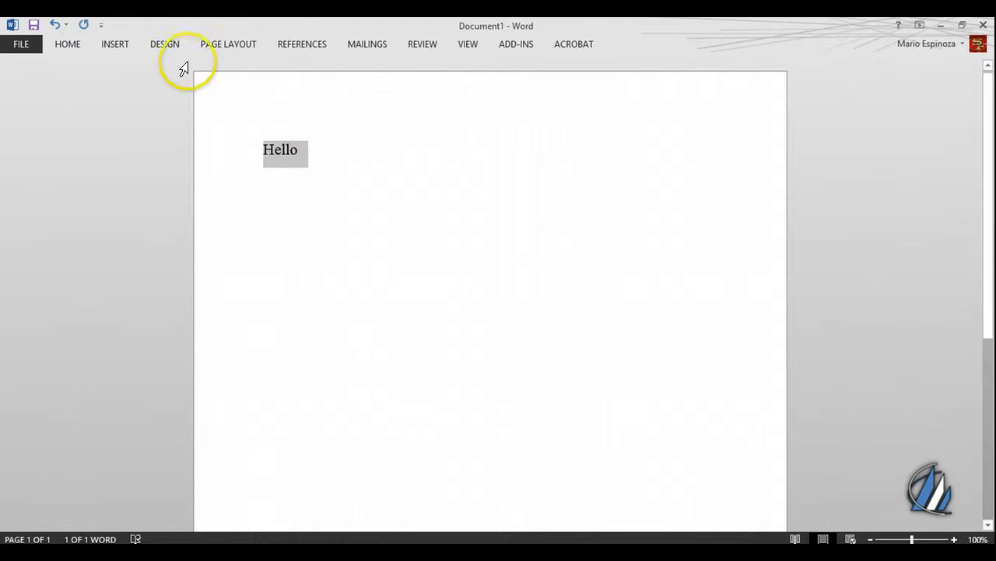
pyautogui.click(68, 46)
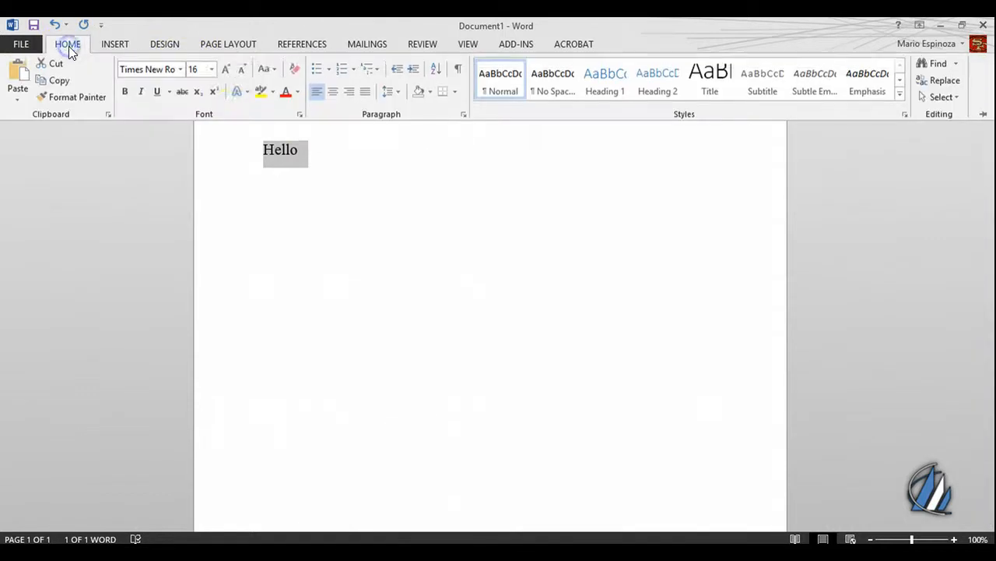
pyautogui.click(230, 70)
pyautogui.click(231, 70)
pyautogui.click(231, 70)
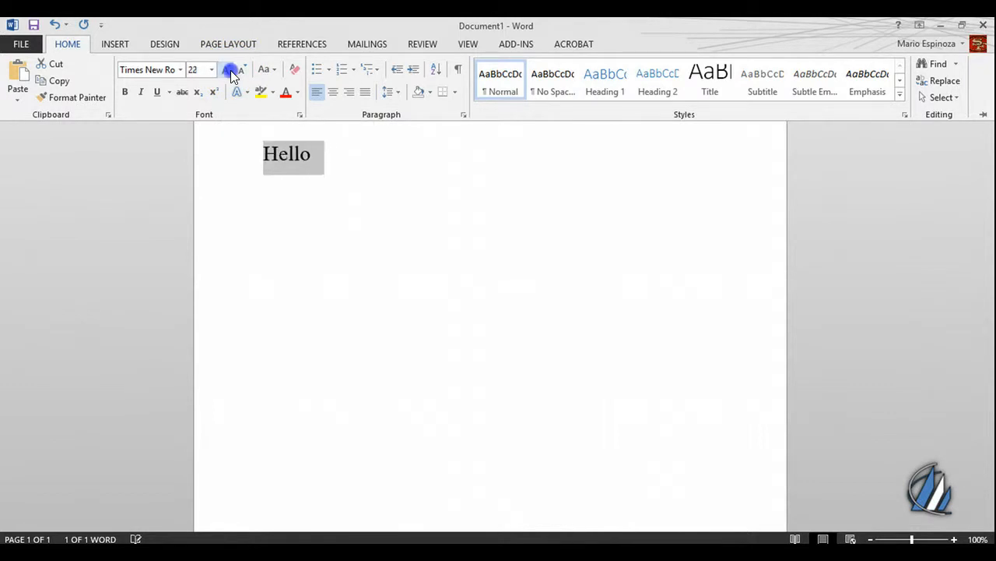
pyautogui.click(231, 70)
pyautogui.click(230, 70)
pyautogui.click(228, 71)
pyautogui.click(229, 70)
pyautogui.click(228, 70)
pyautogui.click(228, 70)
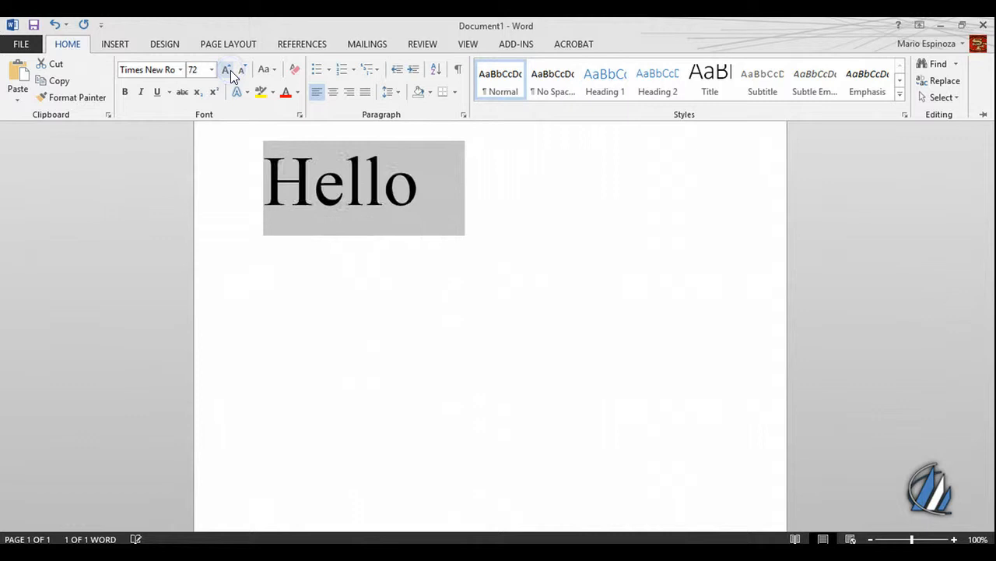
pyautogui.click(229, 71)
# - Reduce the font size of the selected "Hello" step by step to 20
pyautogui.click(246, 71)
pyautogui.click(246, 71)
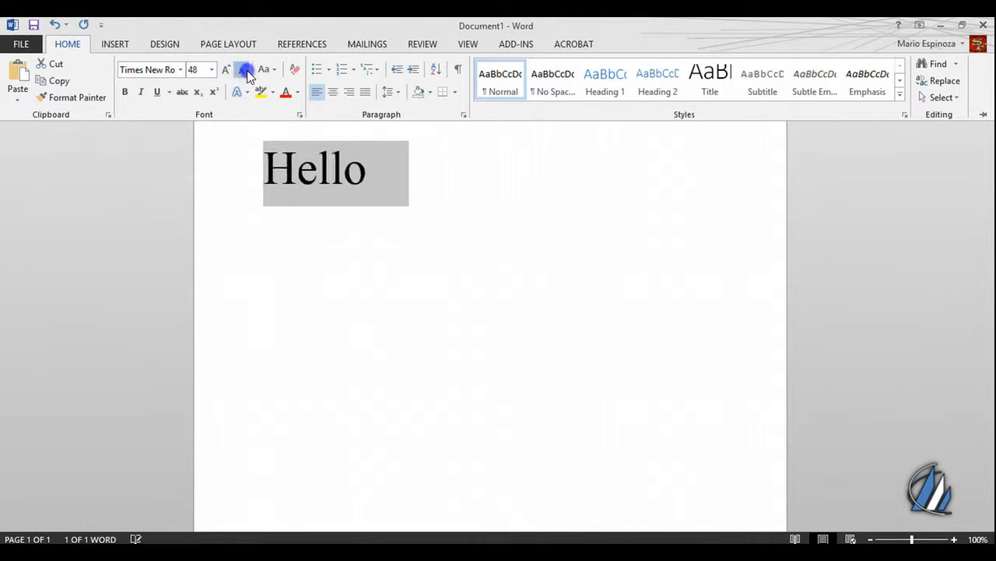
pyautogui.click(246, 71)
pyautogui.click(246, 71)
pyautogui.click(246, 71)
pyautogui.click(246, 71)
pyautogui.click(246, 71)
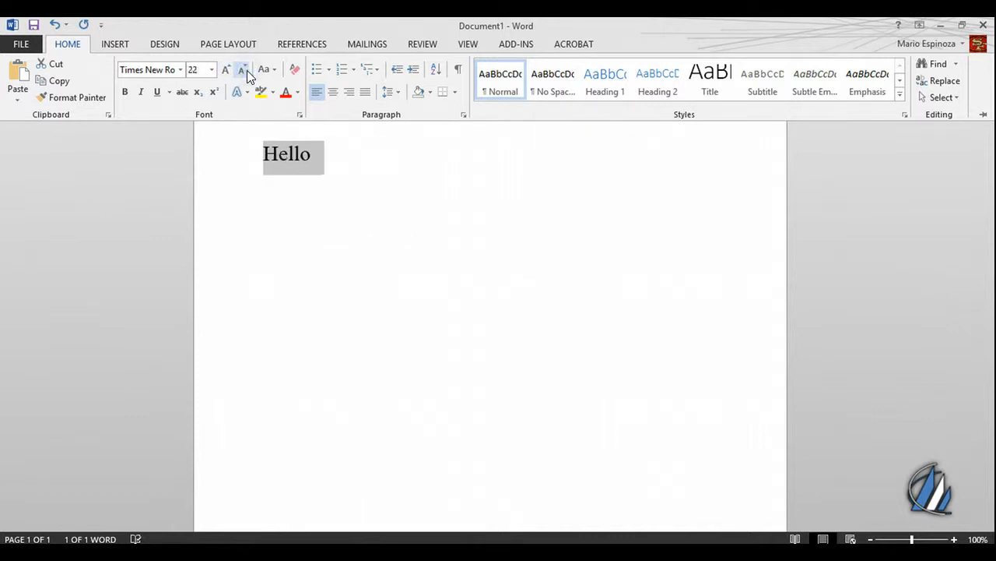
pyautogui.click(246, 71)
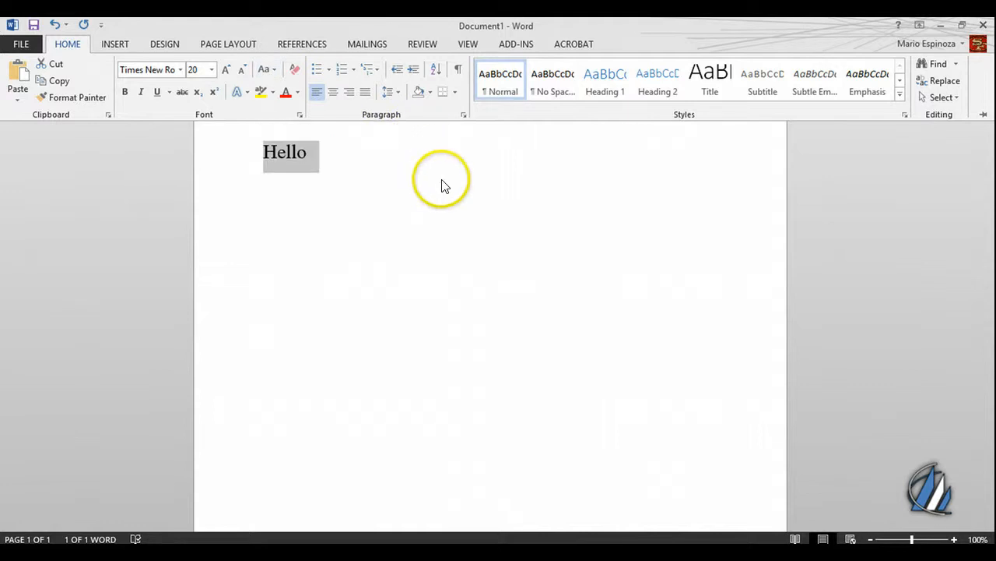
pyautogui.hotkey('ctrl', 'F1')
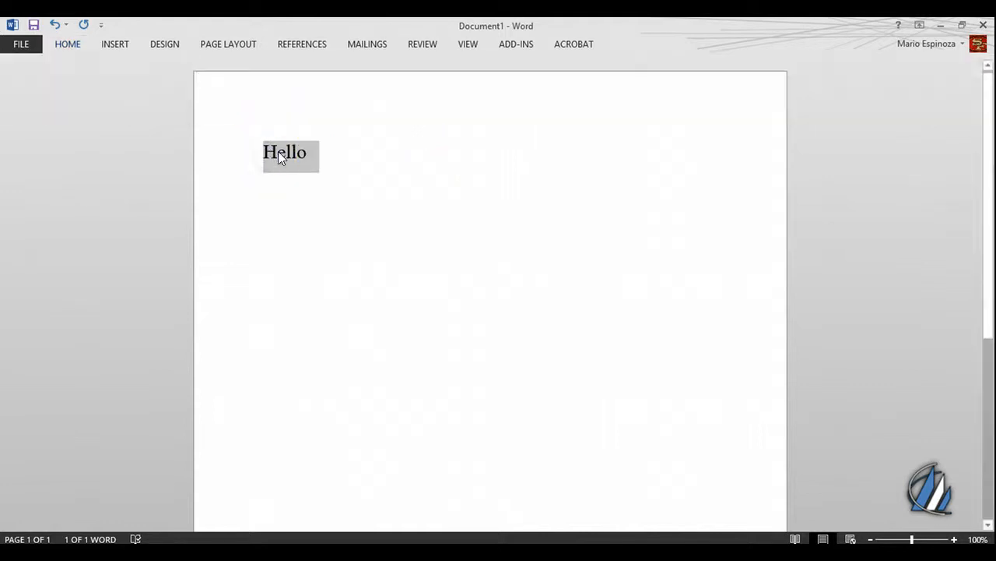
# - Change the font color of "Hello" to the standard red and deselect the word
pyautogui.click(61, 45)
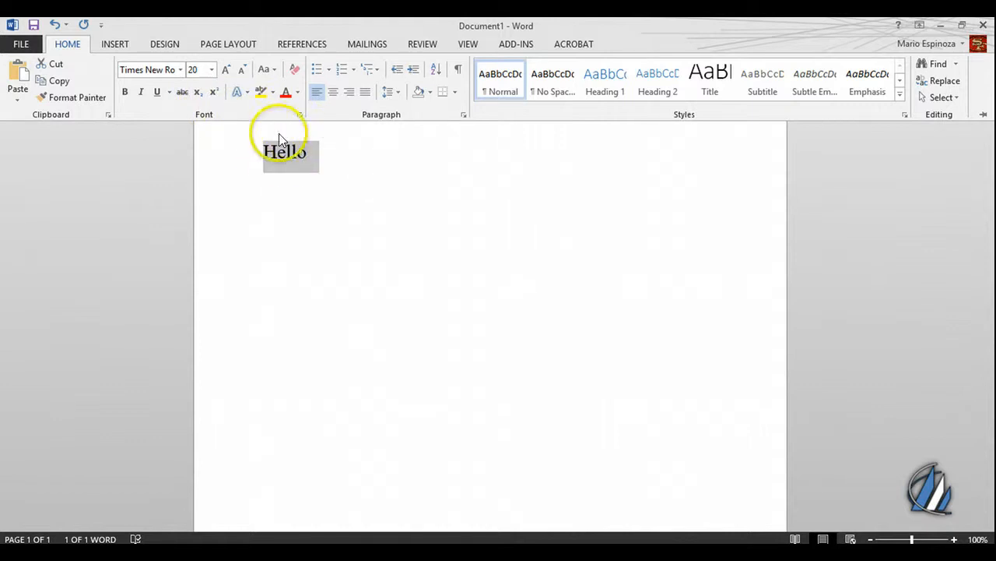
pyautogui.click(297, 94)
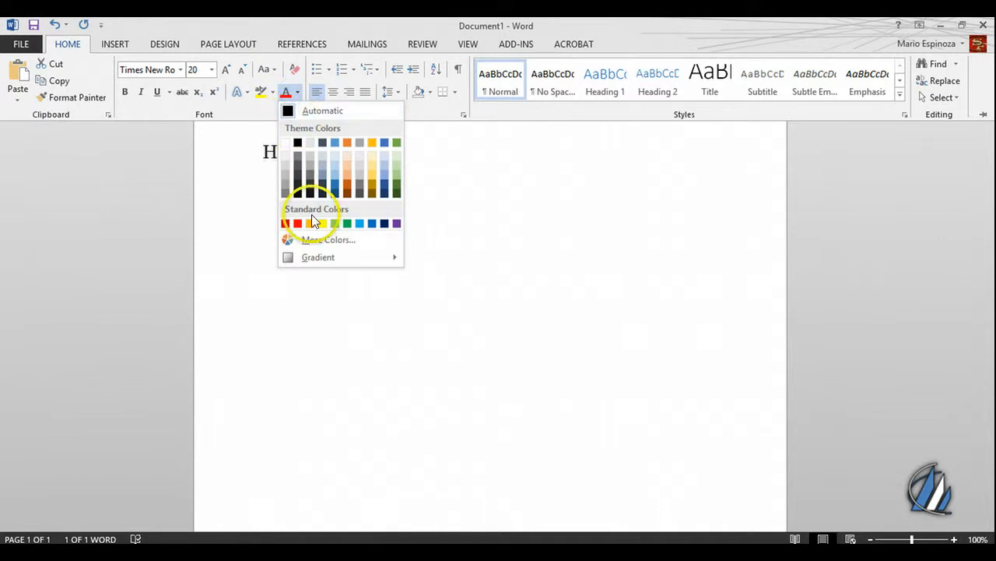
pyautogui.click(299, 223)
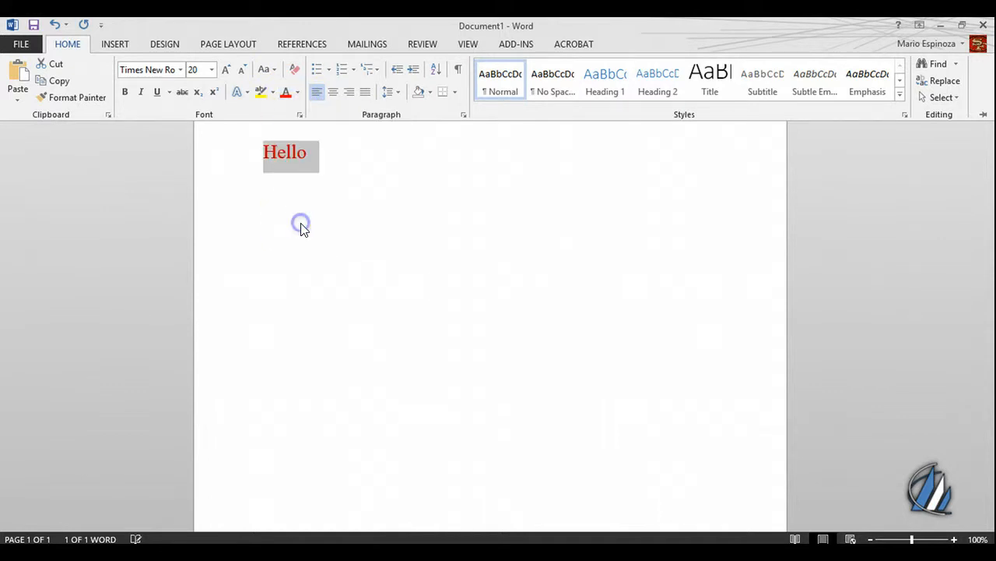
pyautogui.hotkey('ctrl', 'F1')
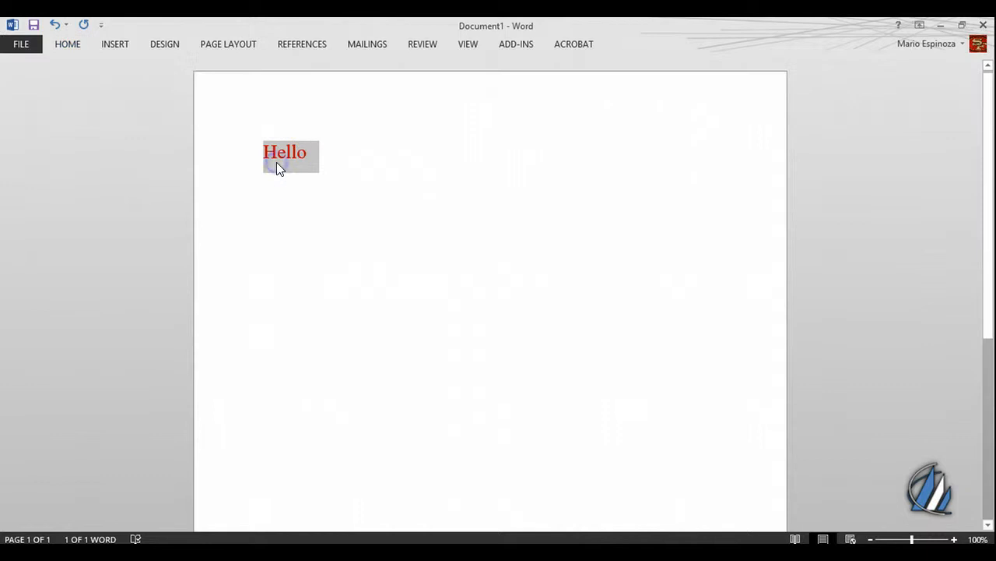
pyautogui.click(308, 164)
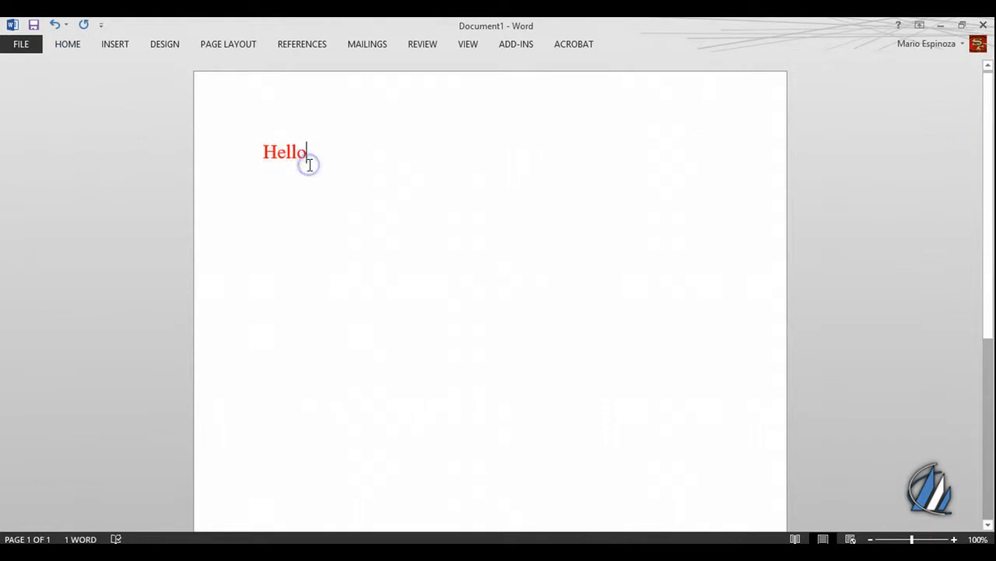
# - Try center and right alignment on the "Hello" line and return it to left alignment
pyautogui.doubleClick(63, 41)
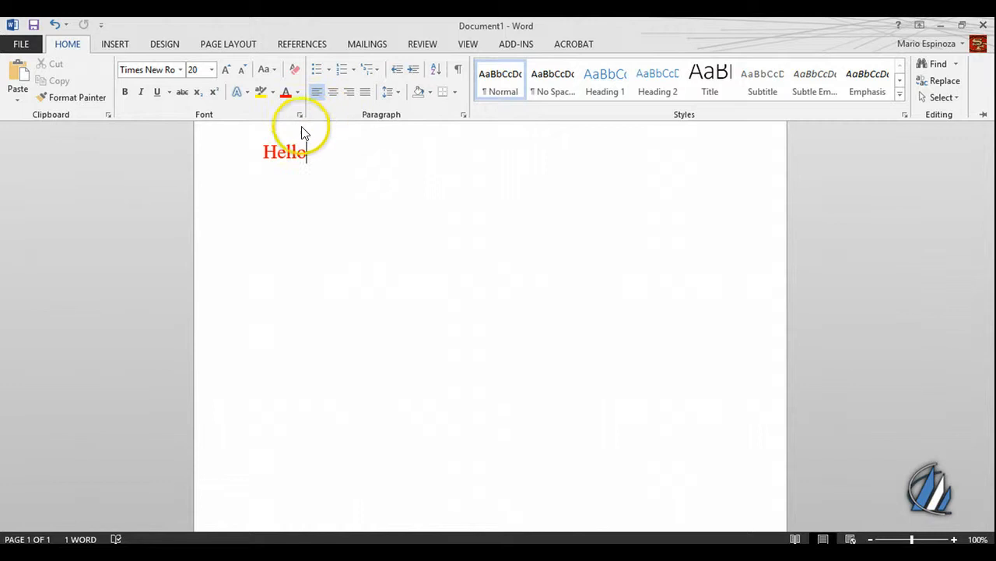
pyautogui.hotkey('ctrl', 'F1')
pyautogui.click(266, 151)
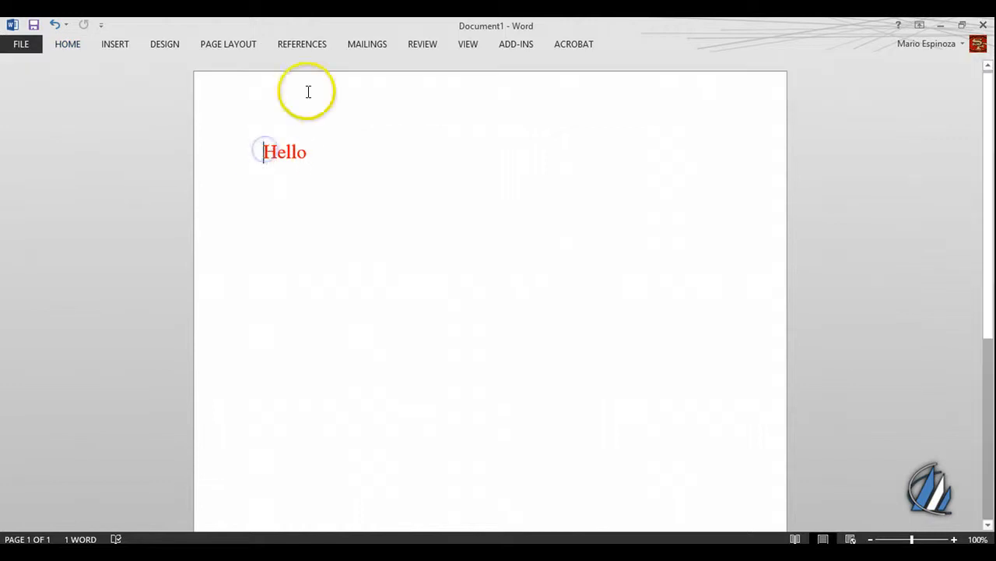
pyautogui.click(78, 46)
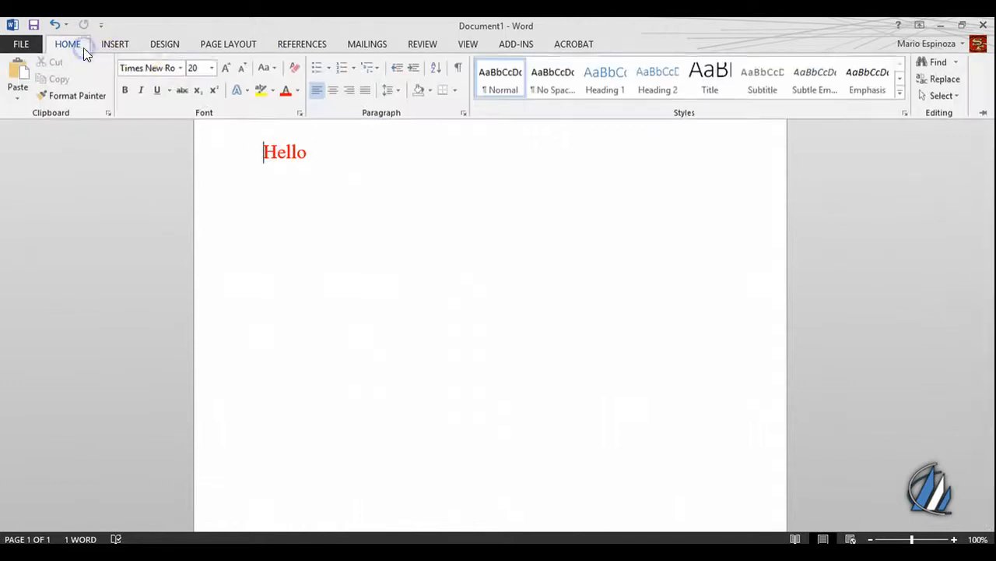
pyautogui.click(330, 93)
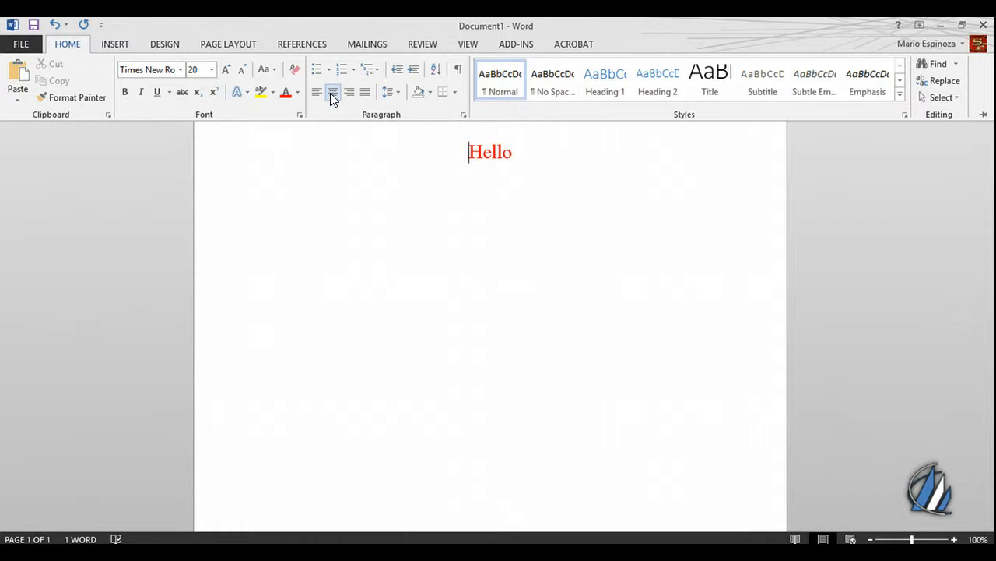
pyautogui.click(348, 92)
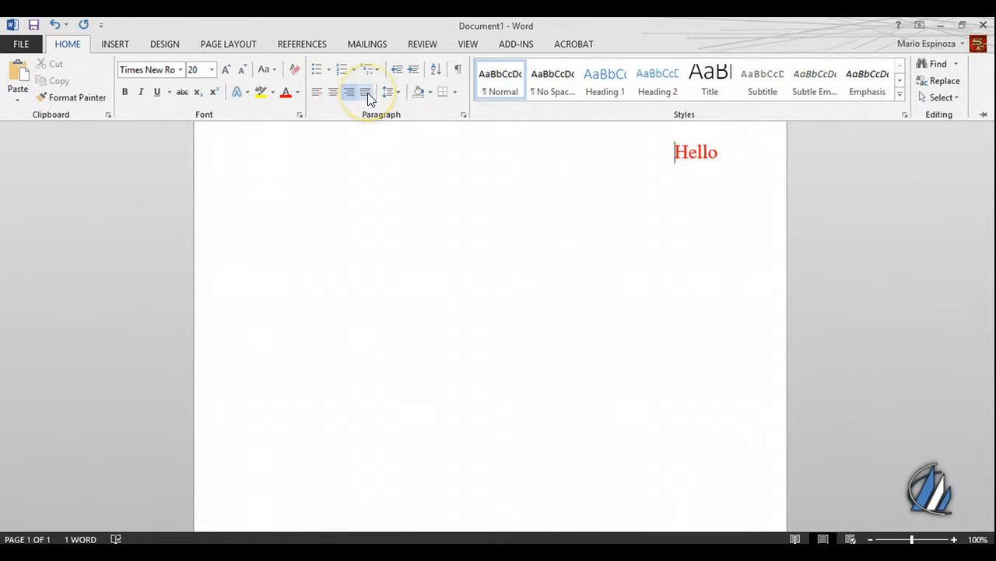
pyautogui.click(317, 92)
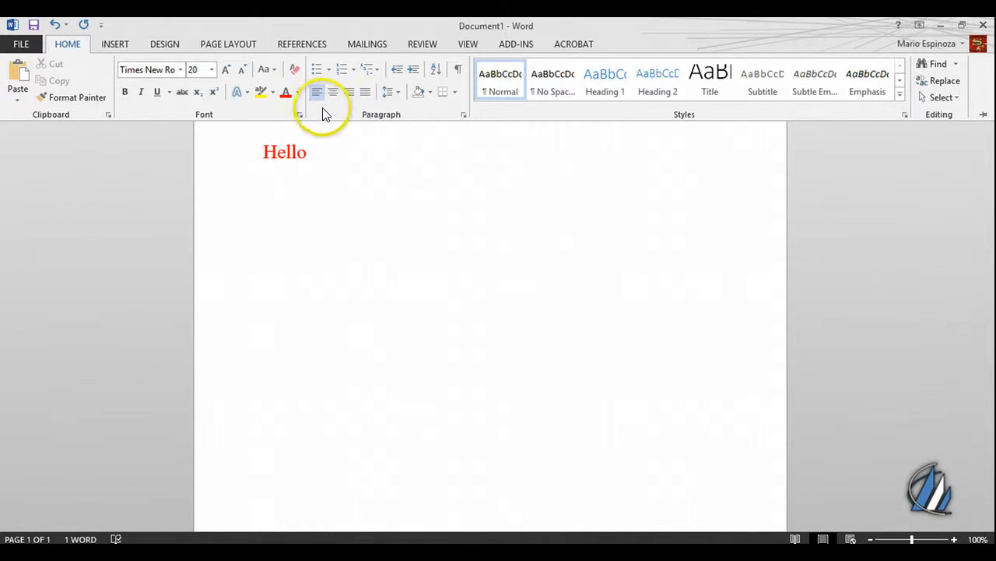
# - Insert three new lines after the word "Hello"
pyautogui.click(318, 152)
pyautogui.hotkey('ctrl', 'F1')
pyautogui.press('Return')
pyautogui.press('Return')
pyautogui.press('Return')
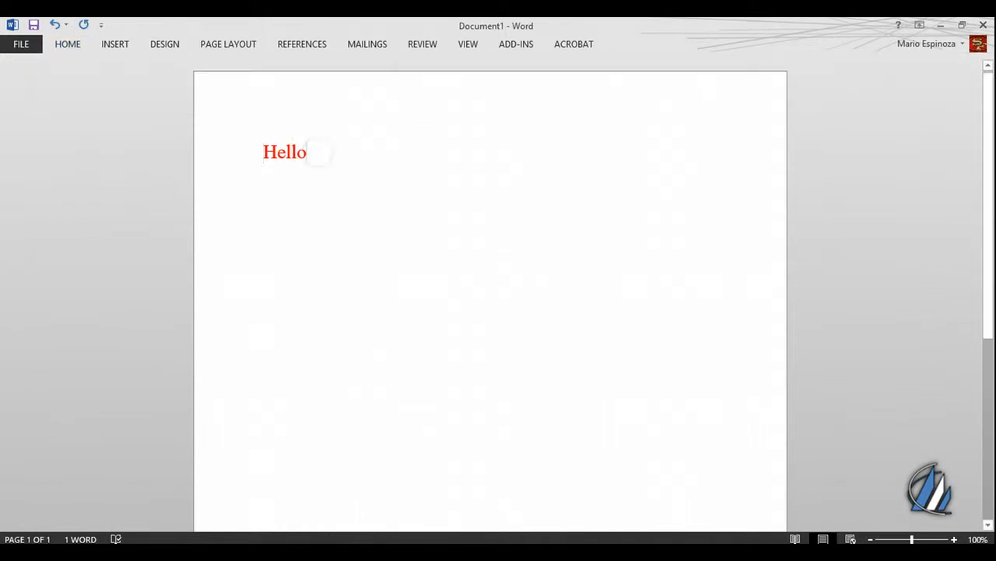
# - Start a bulleted list on the last empty line and turn off bold, italic and underline for it
pyautogui.click(67, 44)
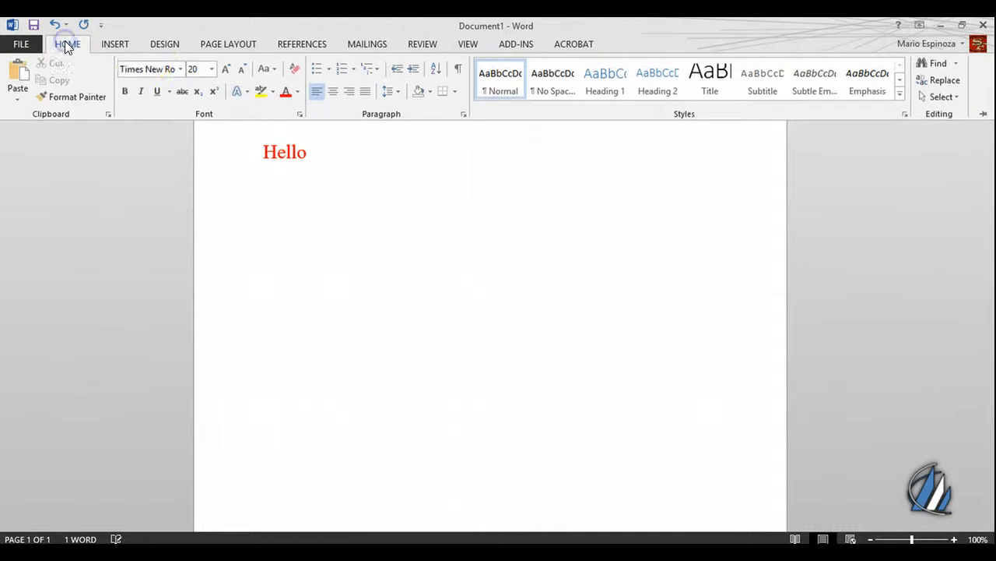
pyautogui.click(317, 70)
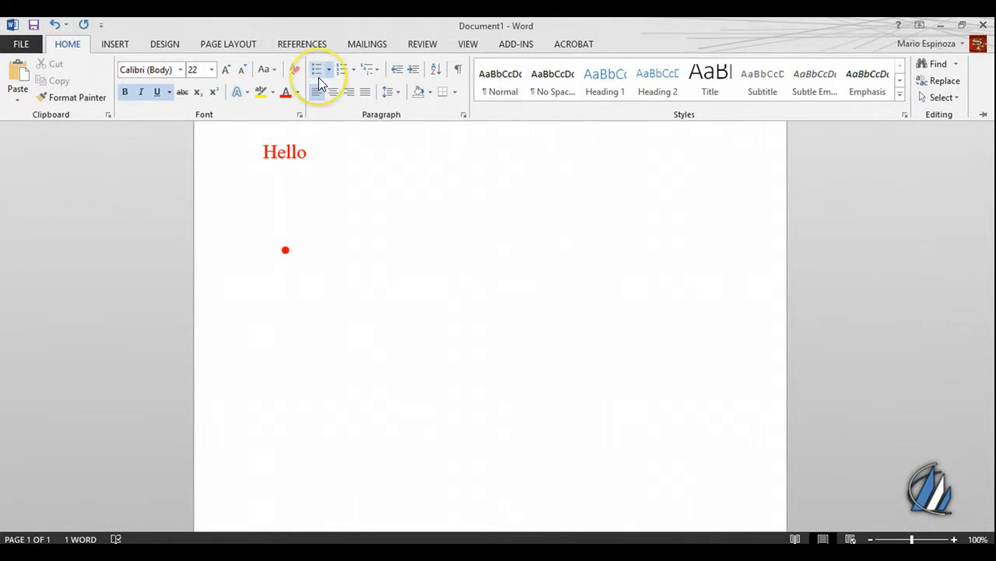
pyautogui.click(141, 92)
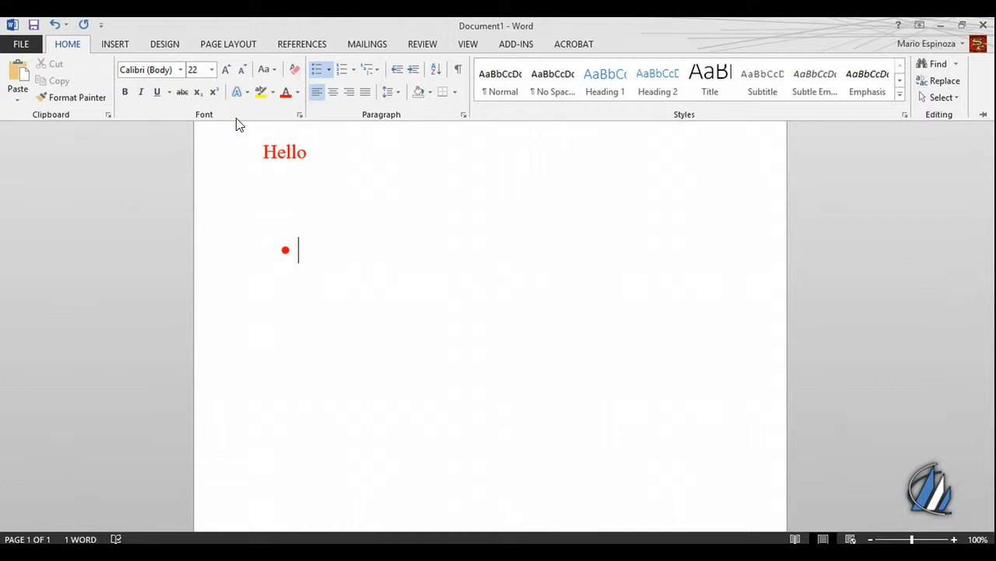
# - Write "It's polite." as the first item of the bulleted list
pyautogui.hotkey('ctrl', 'F1')
pyautogui.write('Is')
pyautogui.press('BackSpace')
pyautogui.write("t's ")
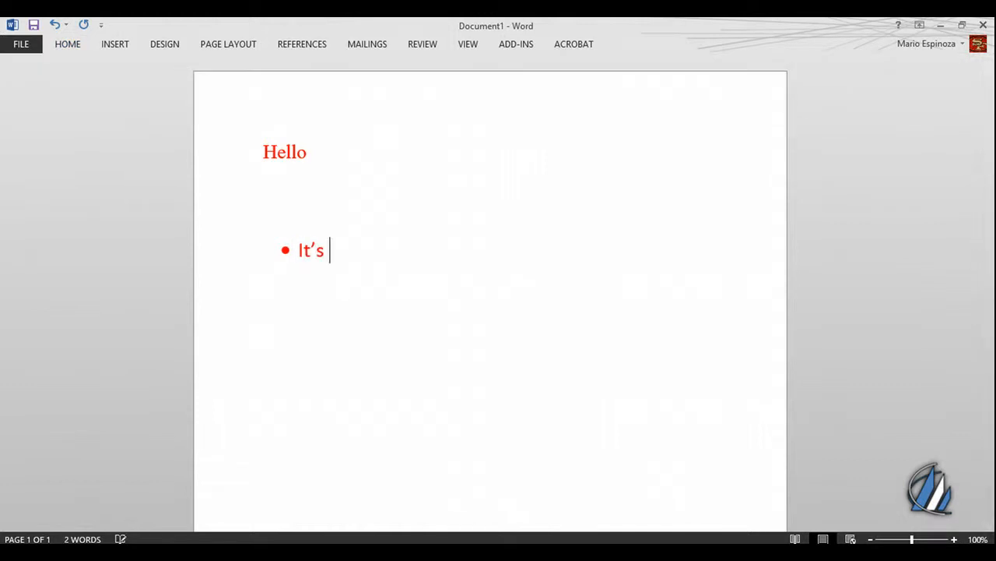
pyautogui.write('polite.')
# - Add a second bullet with the text "Just because."
pyautogui.press('Return')
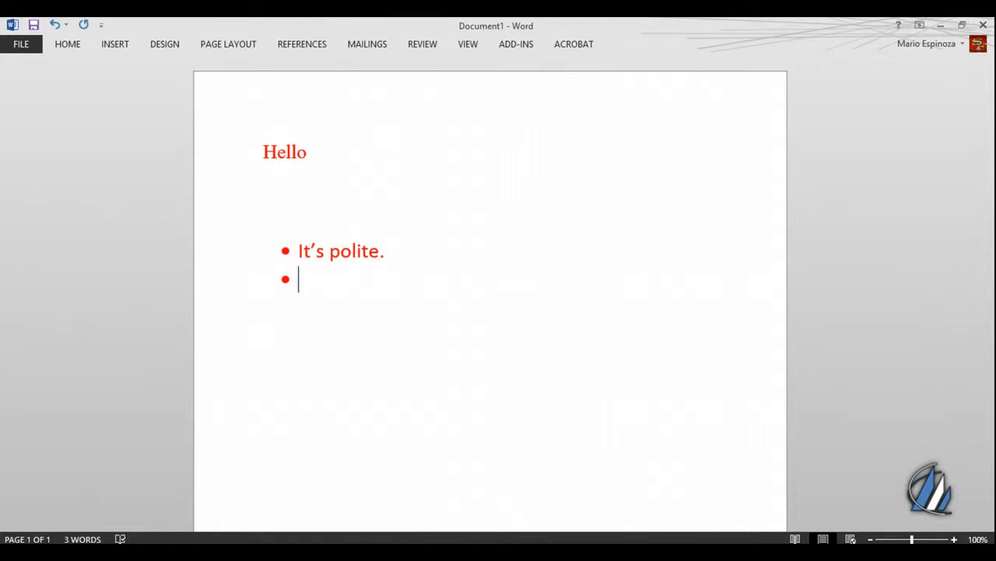
pyautogui.write('y')
pyautogui.press('BackSpace')
pyautogui.write('Just becaues')
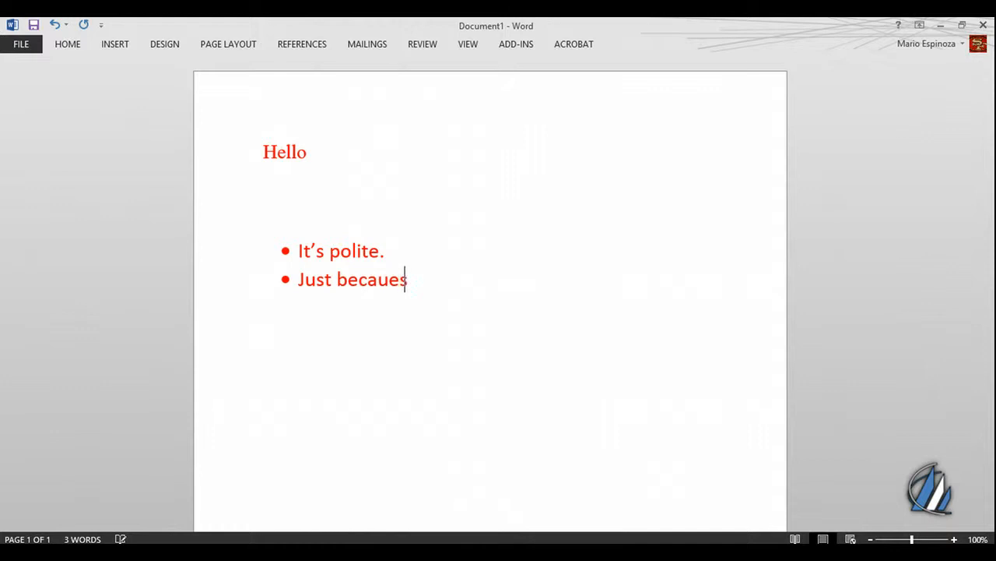
pyautogui.press('BackSpace')
pyautogui.press('BackSpace')
pyautogui.write('se.')
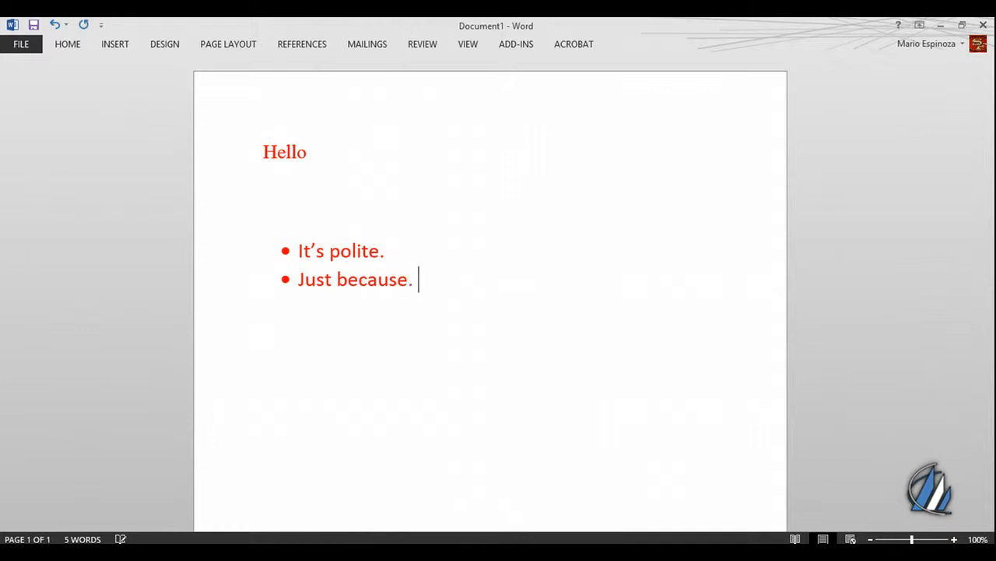